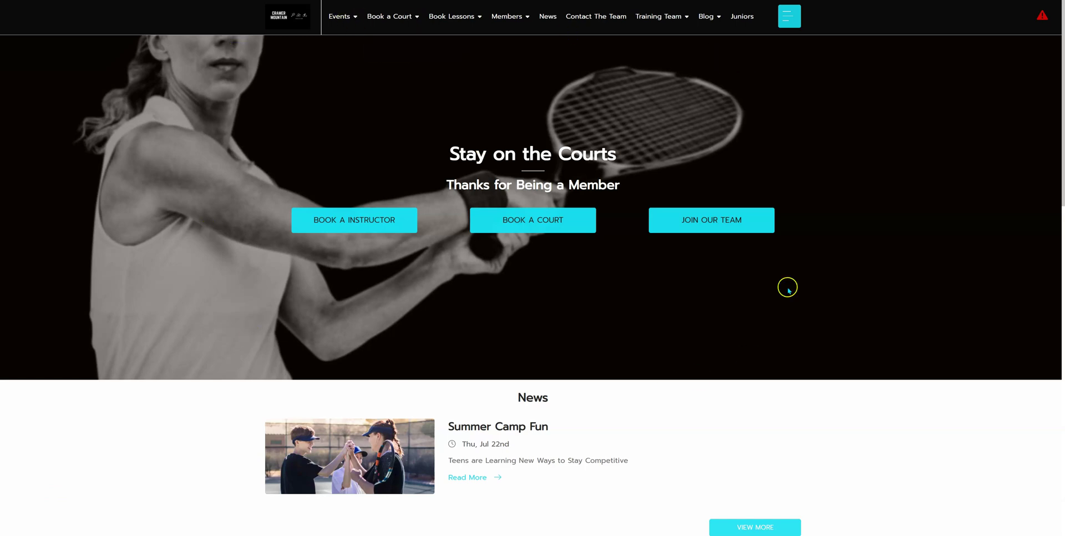
- Open the Book a Pro scheduler for August 25, 2021 and try to schedule the Tennis Pro at 11:00 AM
mouse_move(426, 22)
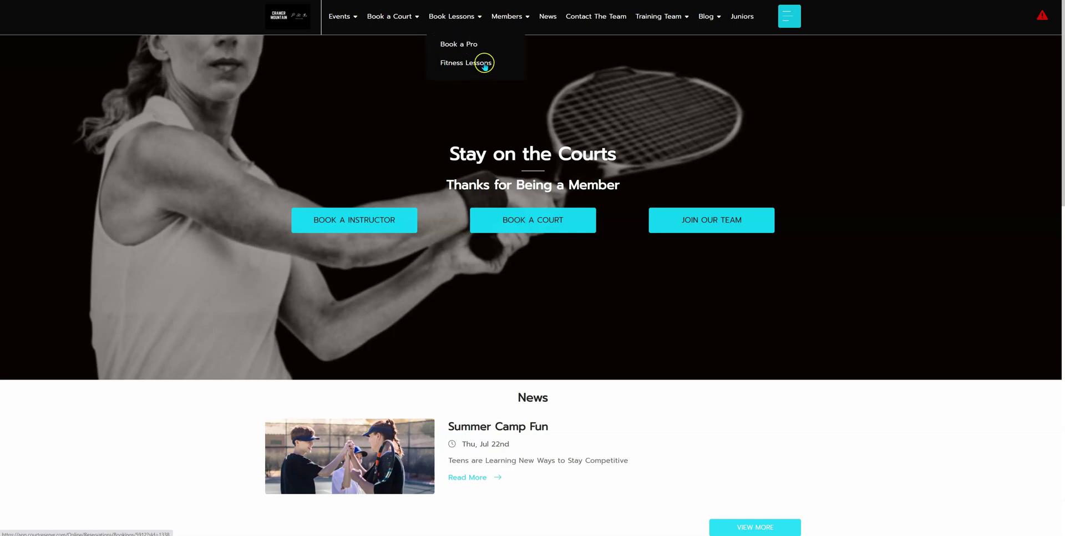
left_click(456, 46)
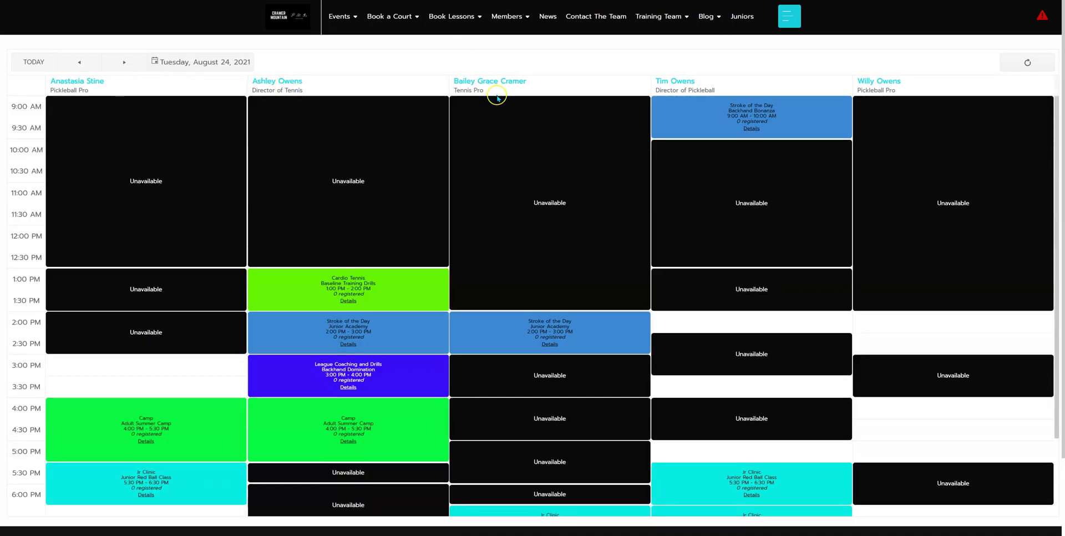
left_click(125, 64)
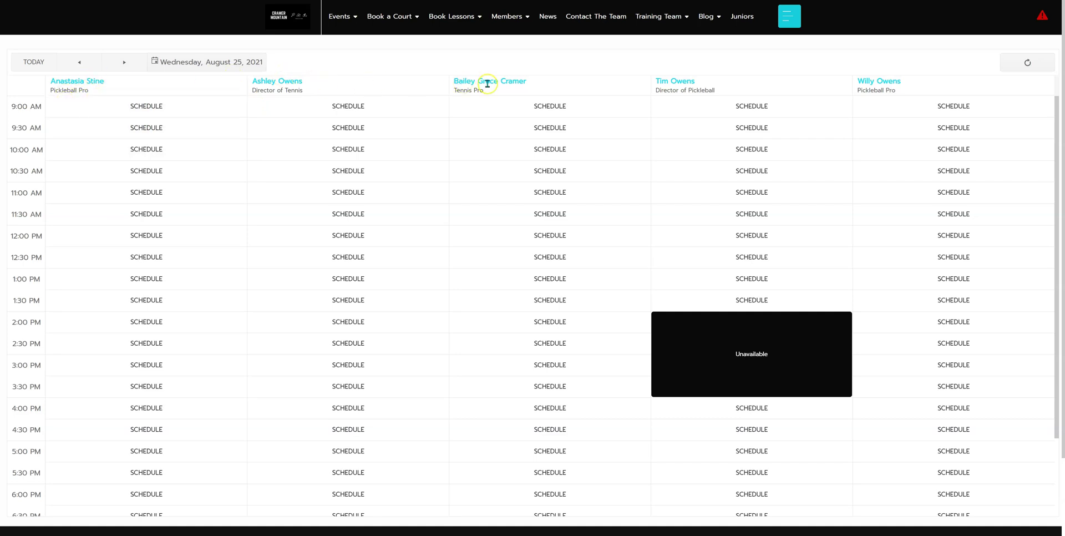
left_click(550, 193)
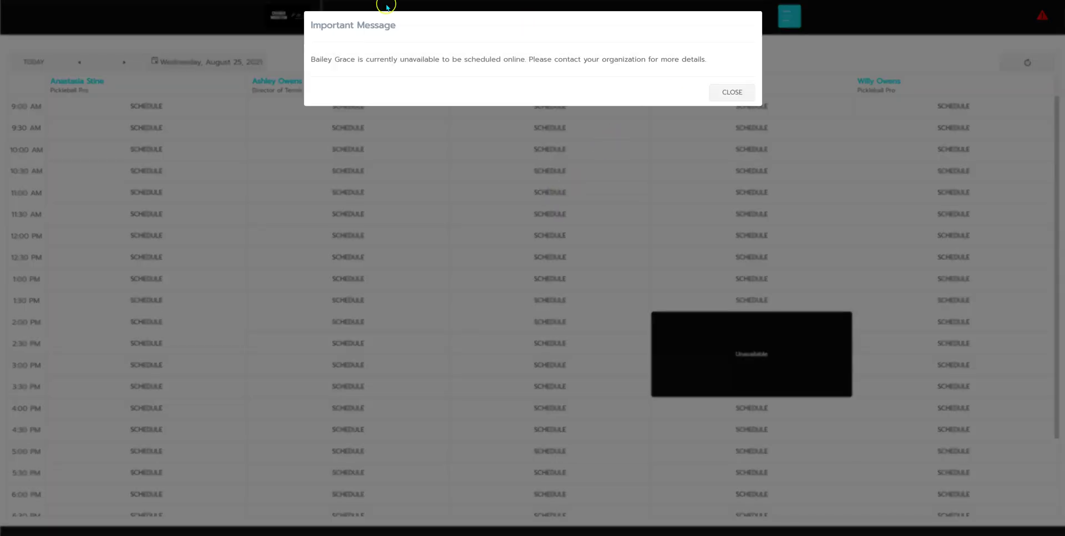
left_click(725, 93)
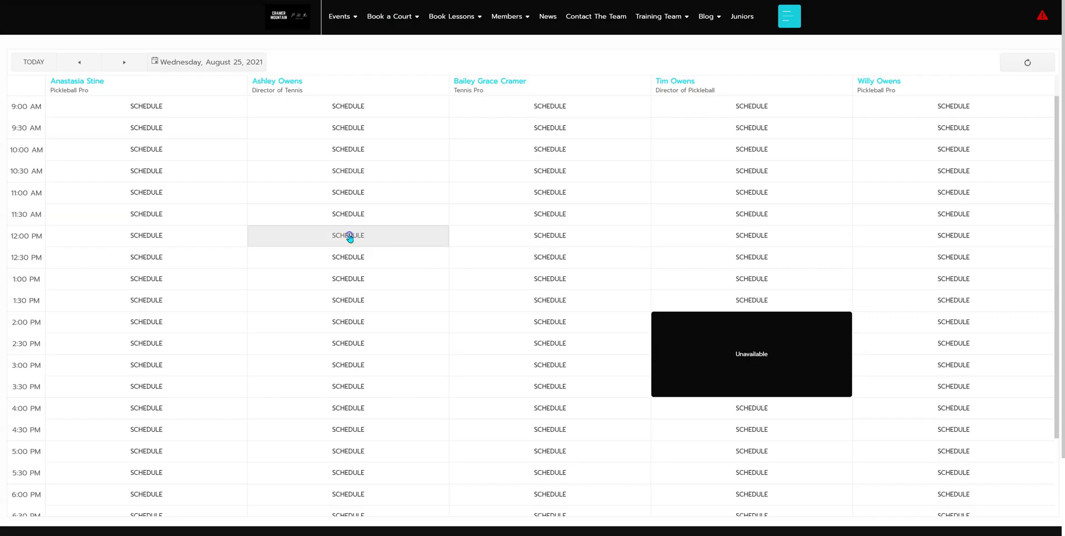
- Book a one-hour Pickleball Private Lesson with the Director of Tennis at 12:00 PM on August 25, 2021
left_click(349, 235)
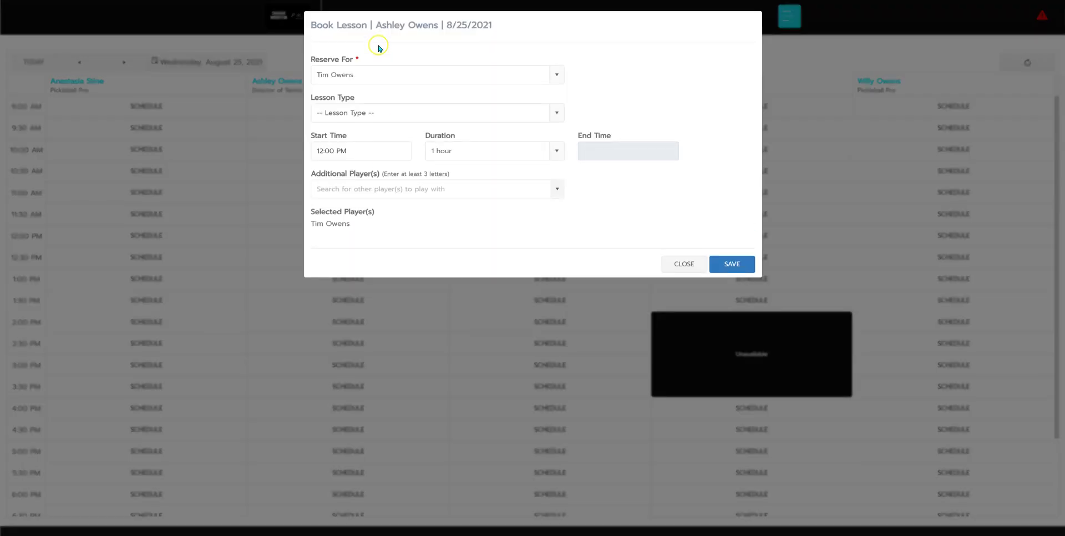
left_click(377, 109)
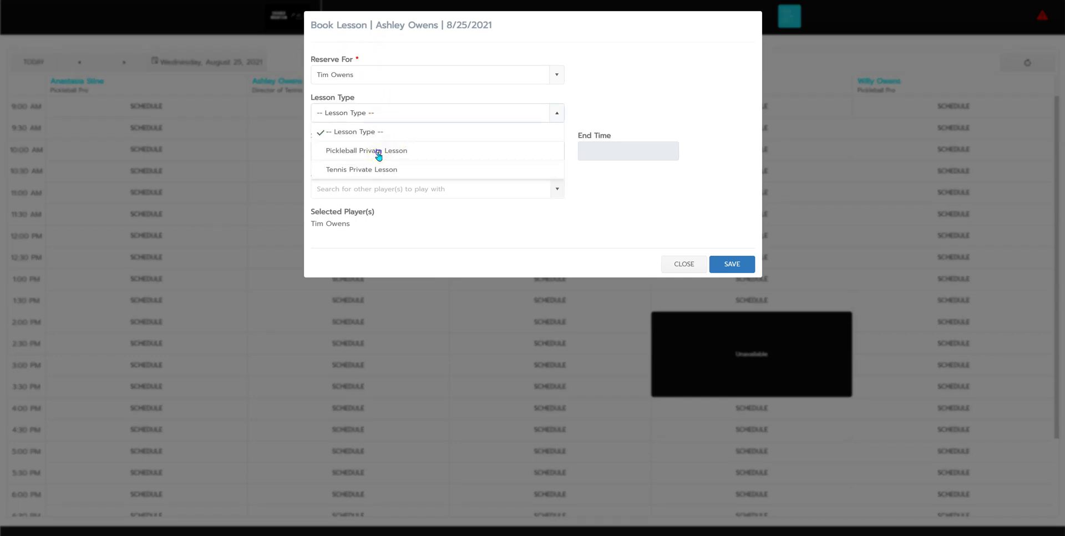
left_click(378, 151)
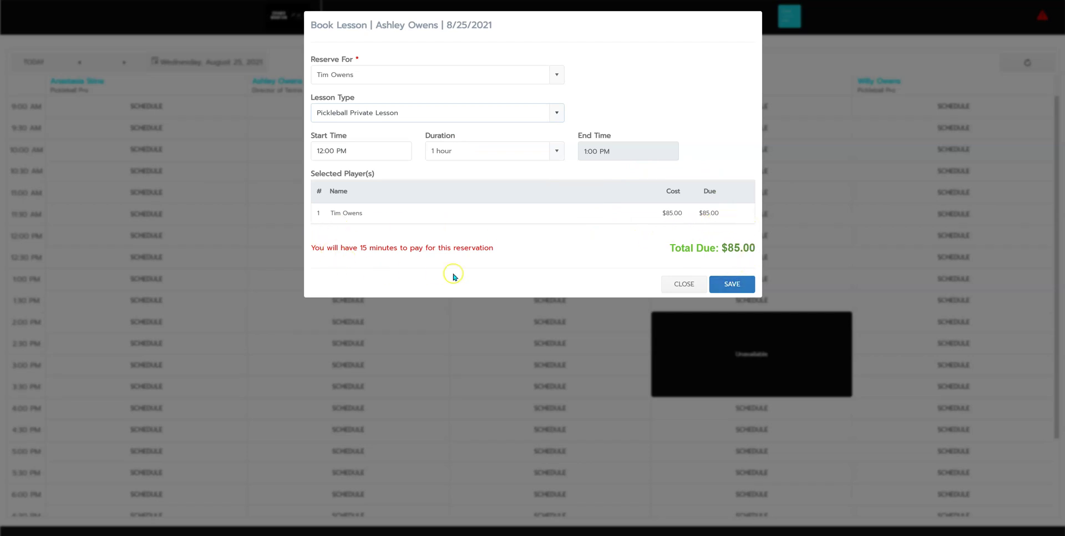
left_click(728, 285)
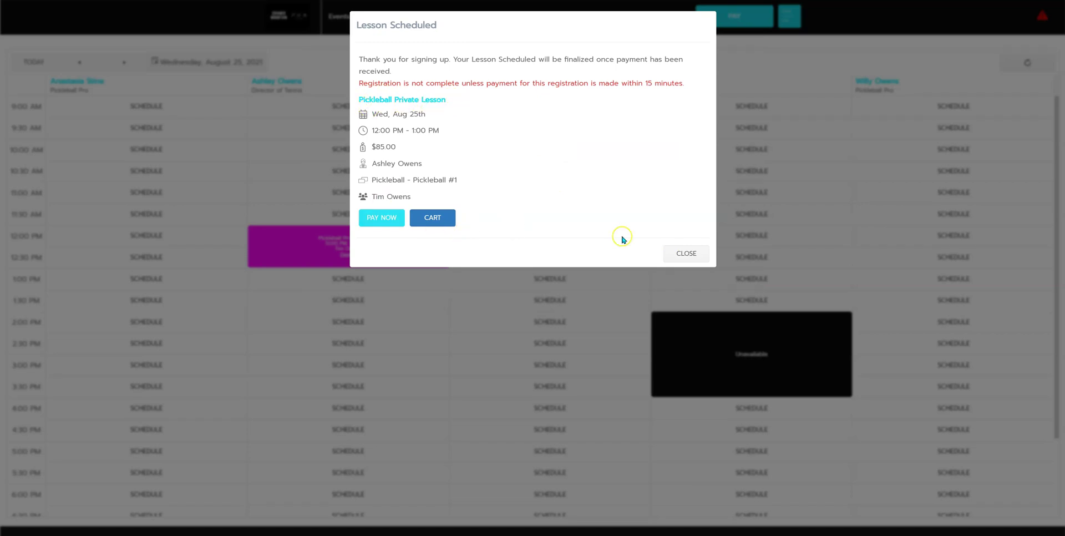
left_click(686, 254)
- Book a one-hour Personal Fitness Training in the Fitness Lessons scheduler with the Director of Tennis at 10:00 AM on August 27, 2021
left_click(444, 18)
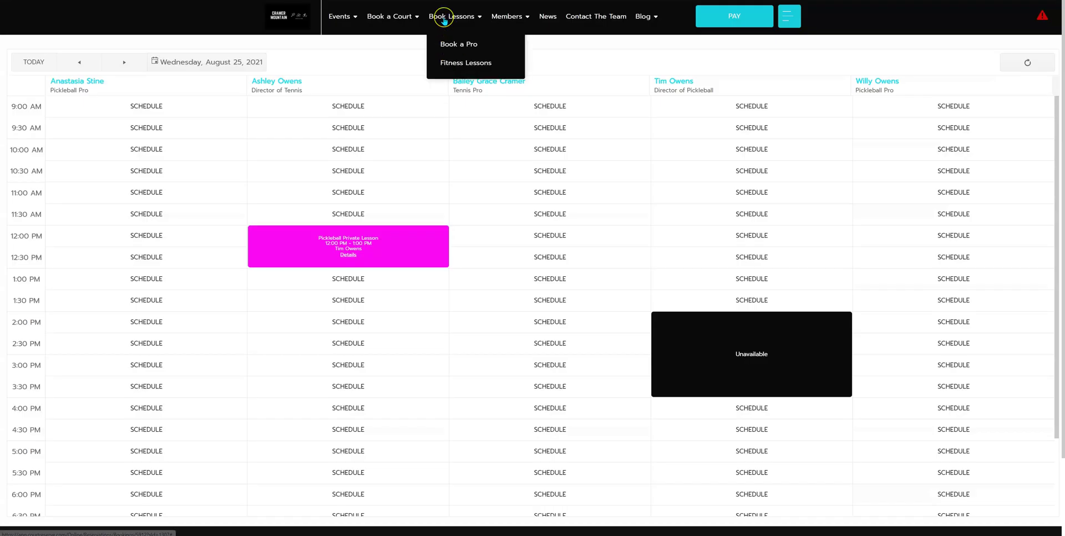
left_click(465, 64)
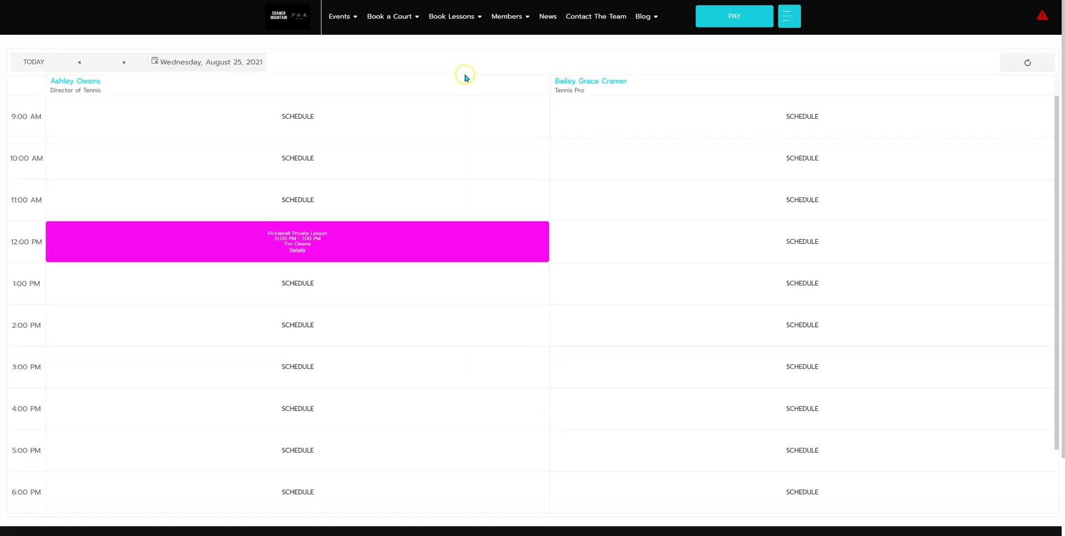
left_click(124, 63)
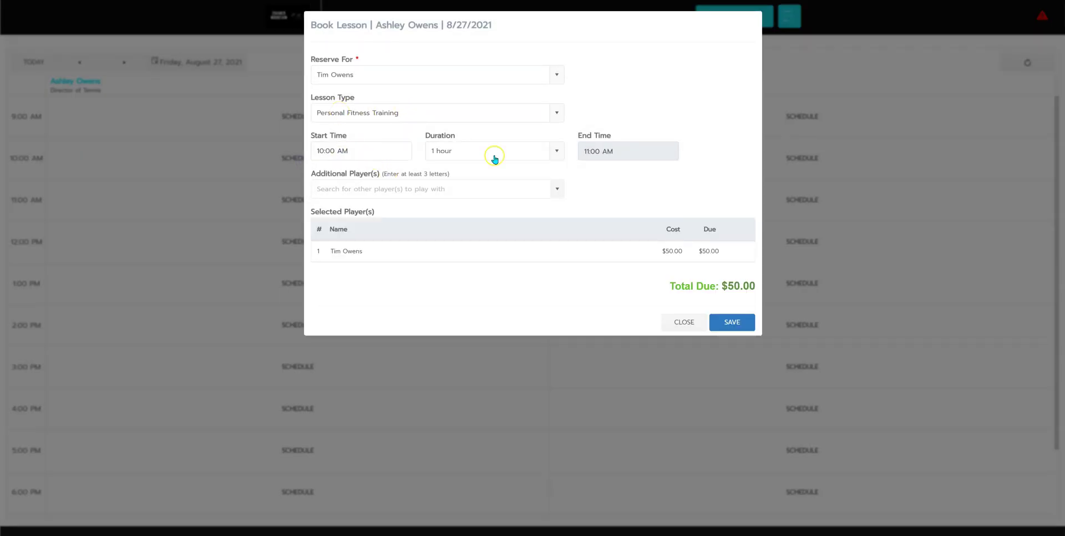
left_click(494, 157)
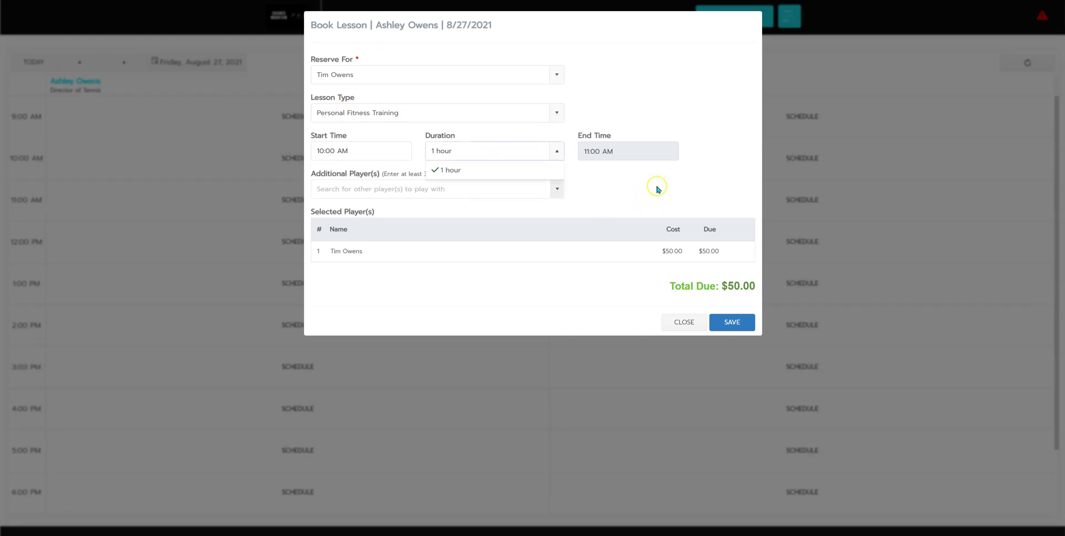
left_click(586, 160)
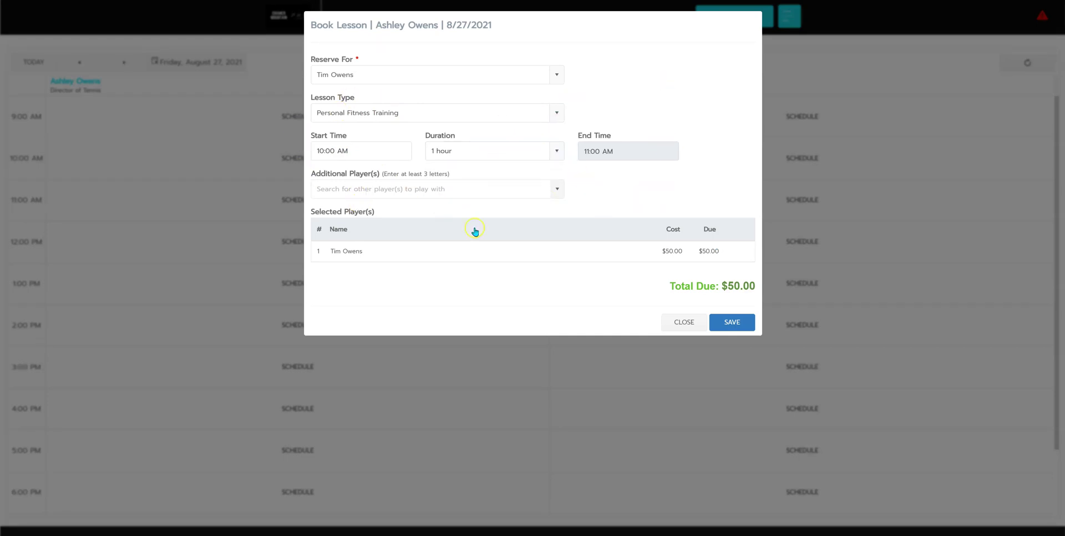
left_click(731, 328)
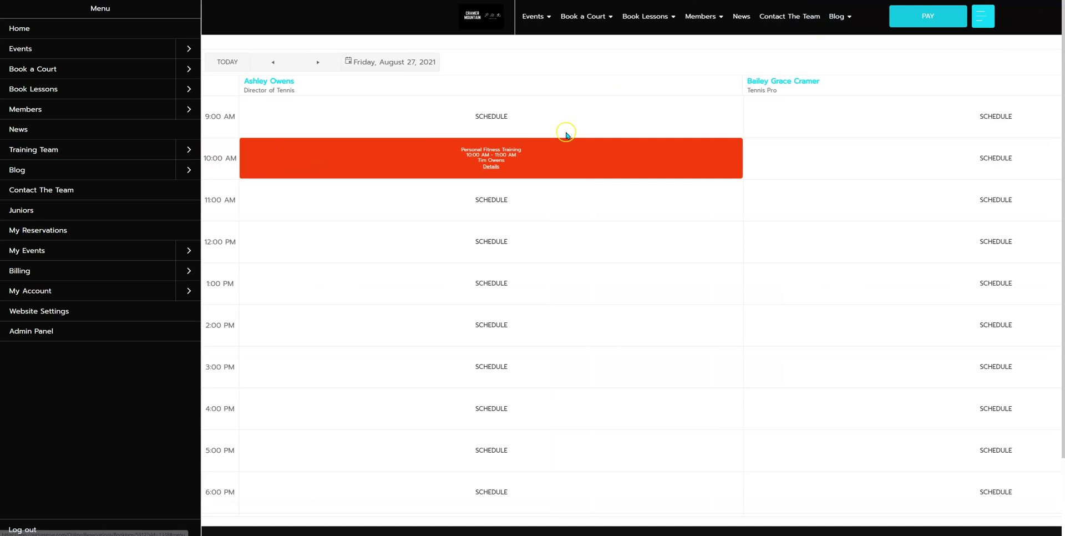
- Switch to the admin panel and open the Tennis and Pickleball Lessons scheduler for editing in Book a Pro Setup
left_click(34, 331)
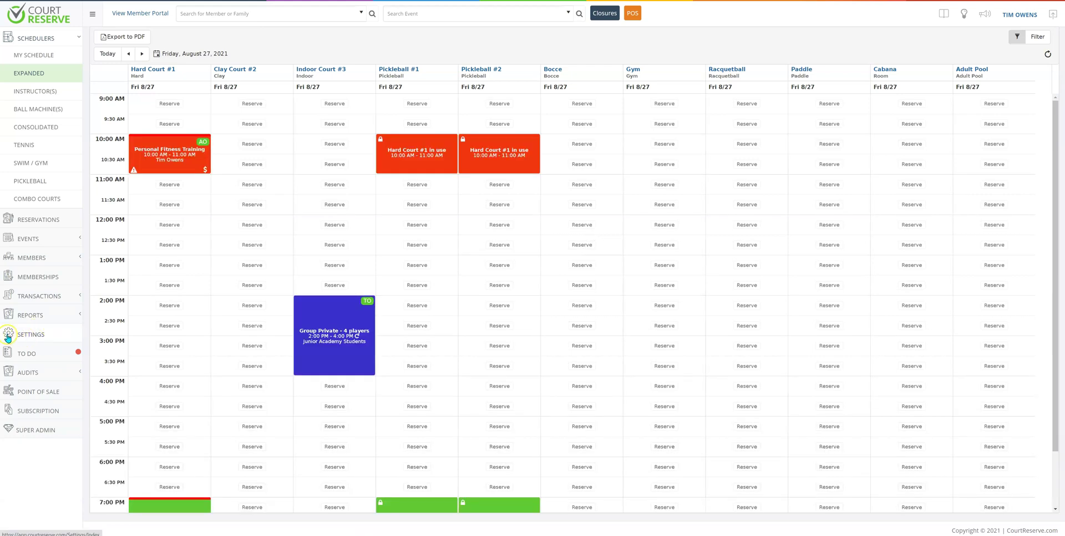
left_click(24, 333)
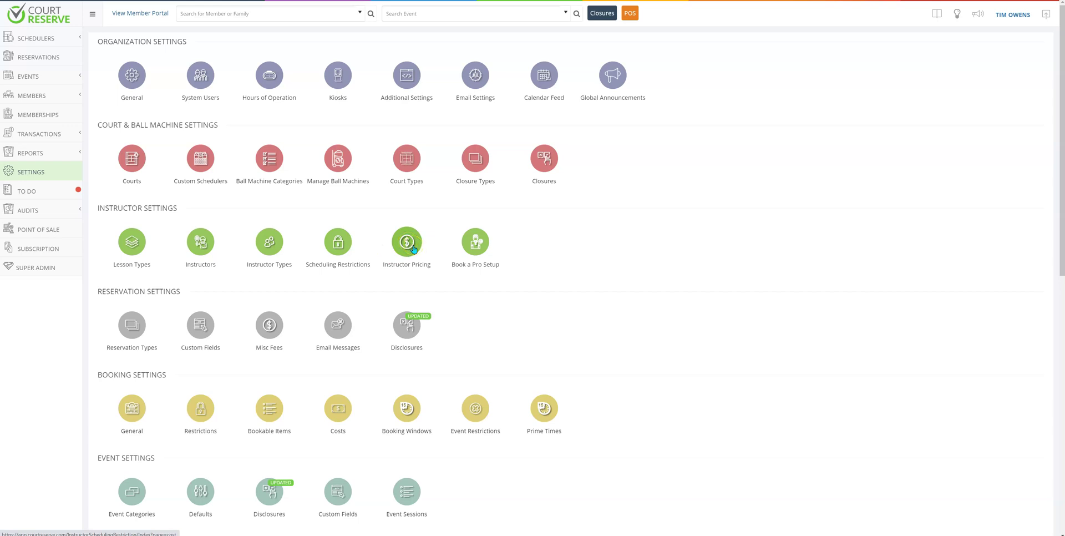
left_click(404, 244)
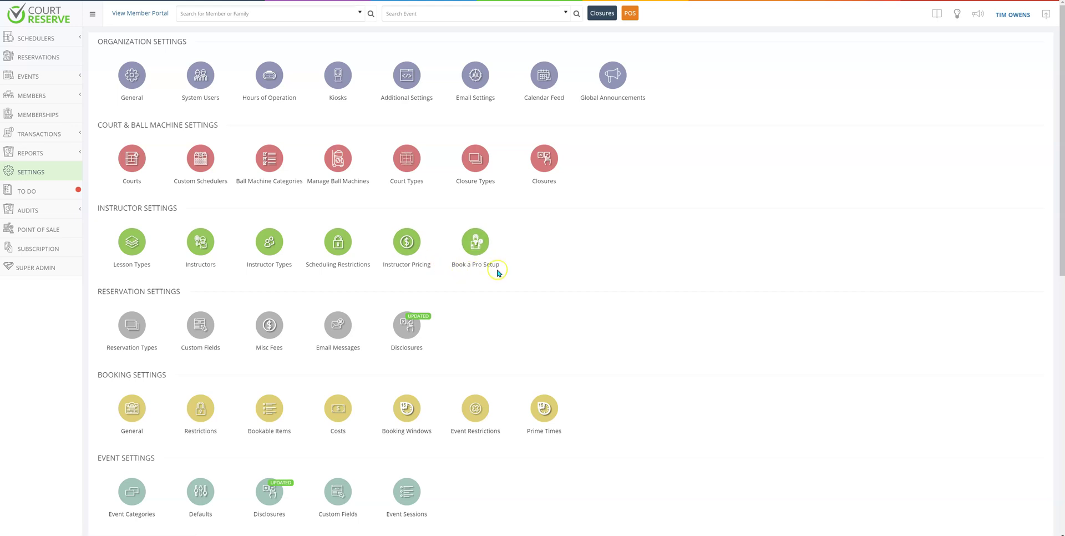
left_click(473, 245)
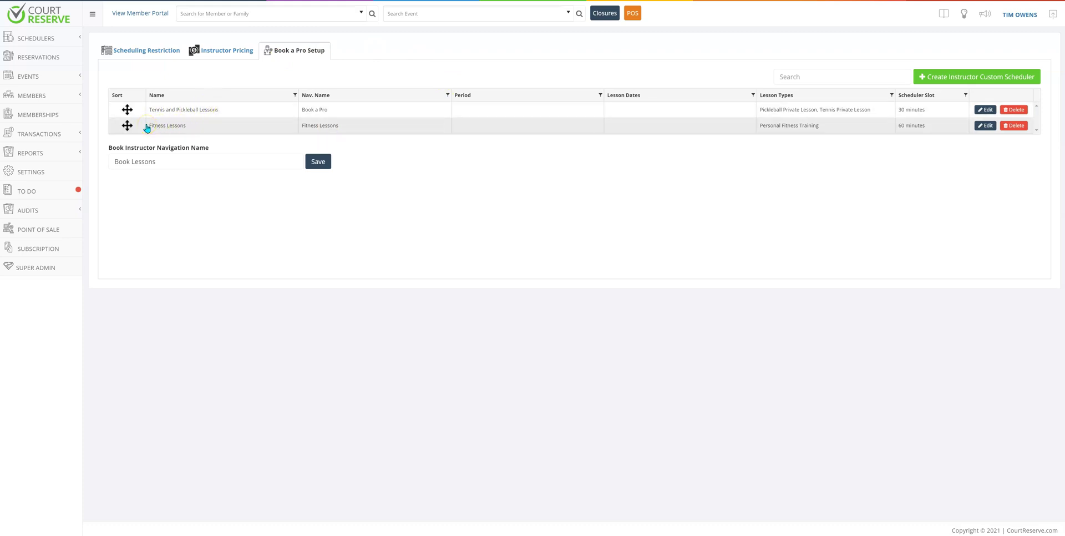
left_click_drag(170, 161, 105, 163)
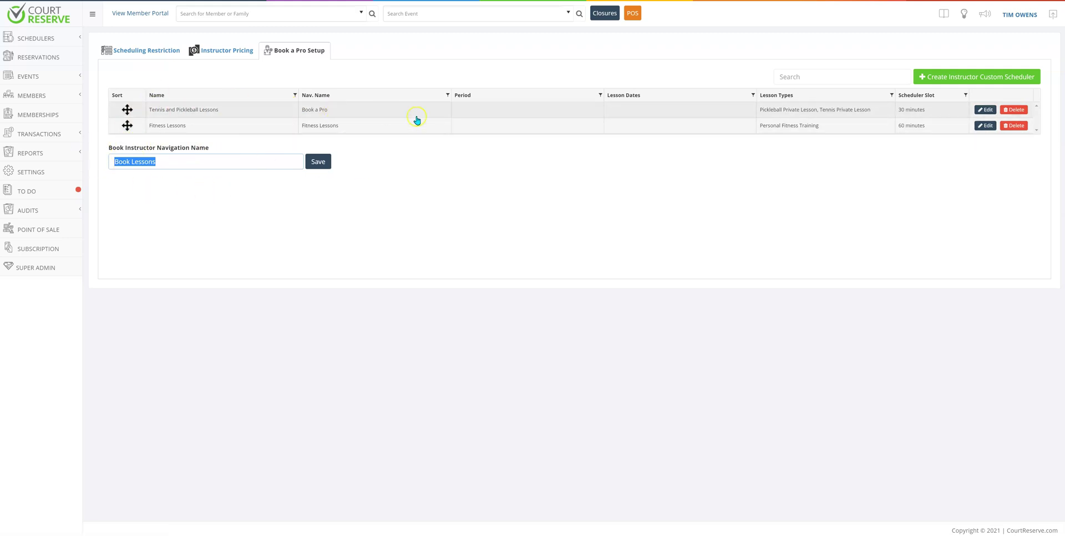
left_click(985, 110)
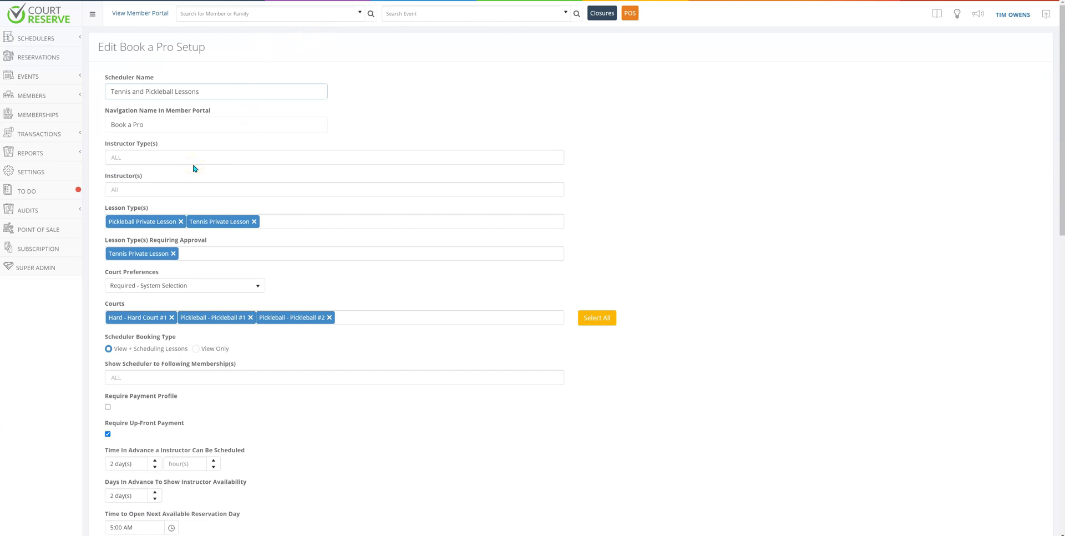
- Review the scheduler's member portal navigation name and its instructor type, instructor and lesson type options
left_click(196, 151)
left_click_drag(147, 126, 105, 128)
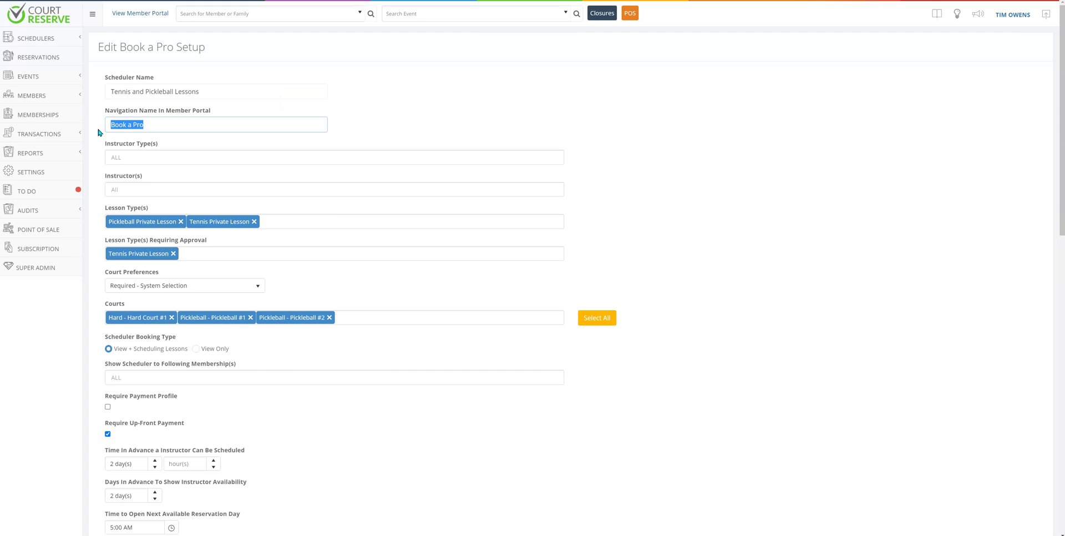
left_click(169, 157)
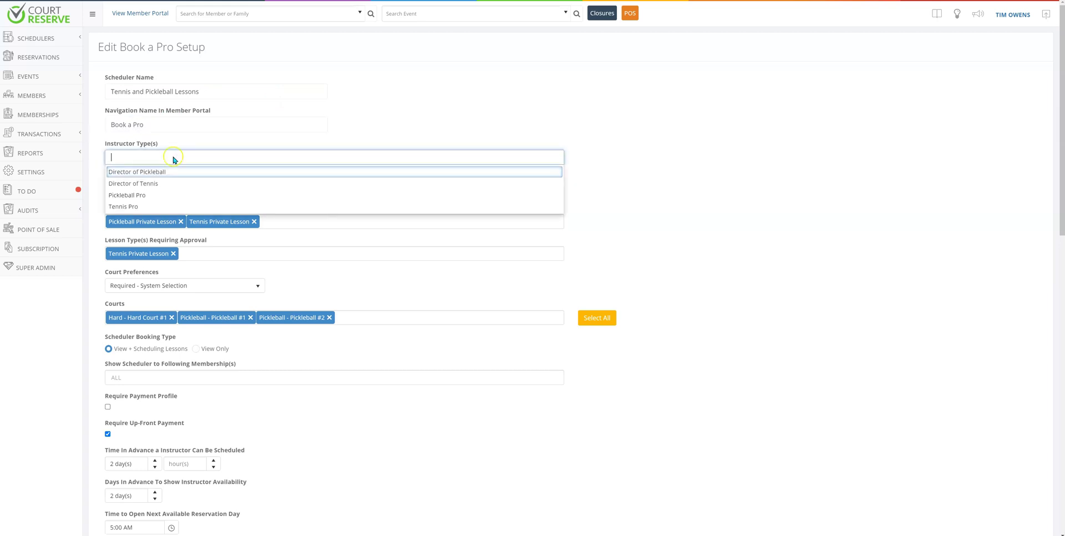
left_click(178, 138)
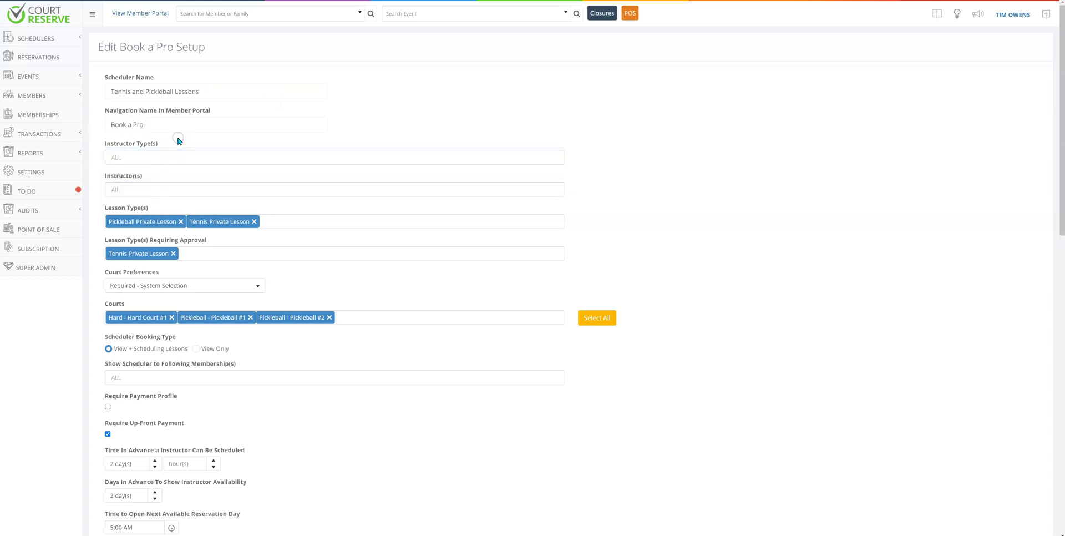
left_click(153, 189)
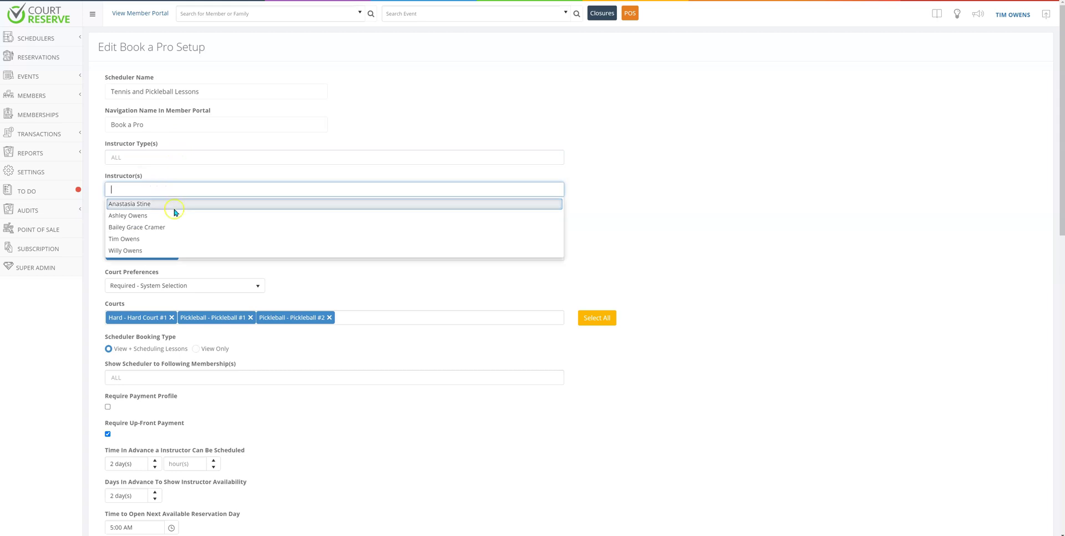
left_click(170, 178)
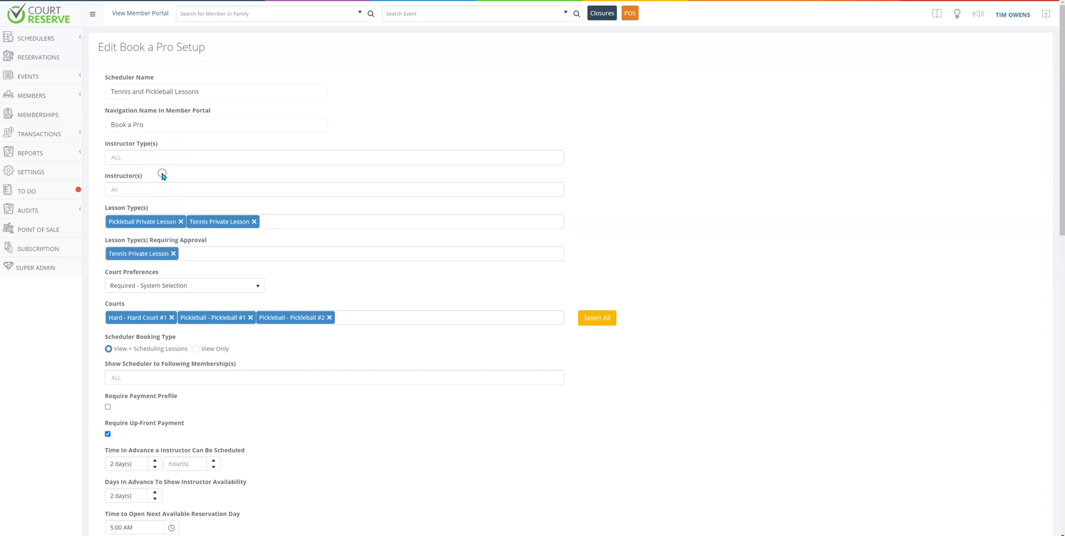
left_click(268, 223)
left_click(597, 210)
- Examine the available Court Preferences choices and the courts that can be assigned to the scheduler
scroll(608, 197, "down", 2)
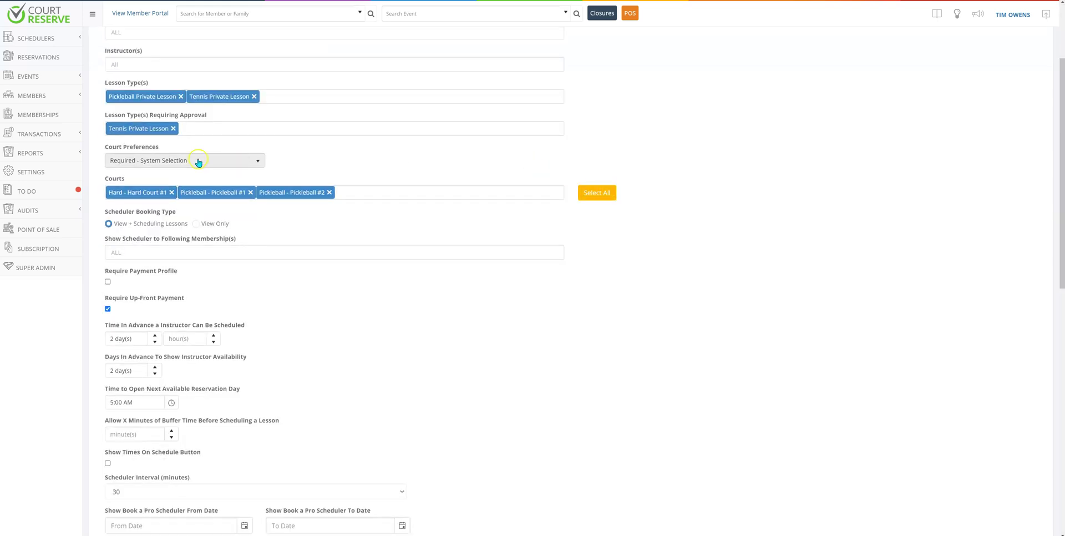
left_click(198, 161)
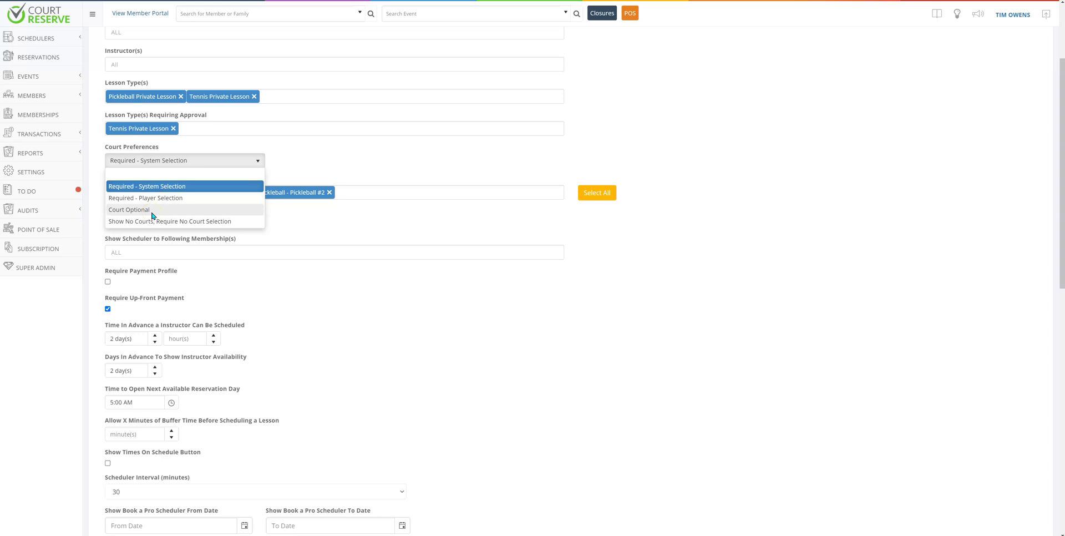
left_click(136, 227)
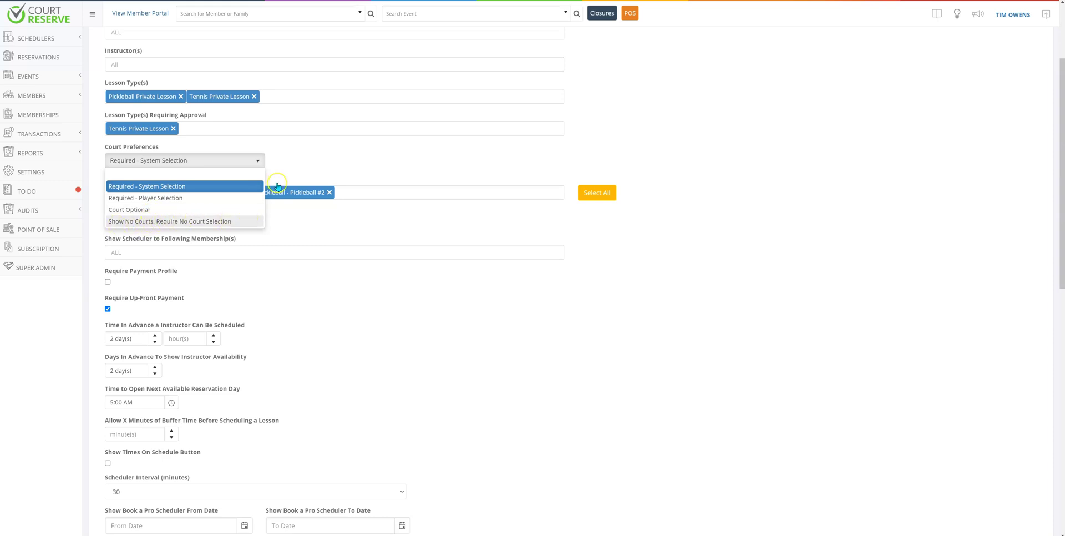
left_click(291, 167)
scroll(331, 140, "down", 3)
left_click(353, 109)
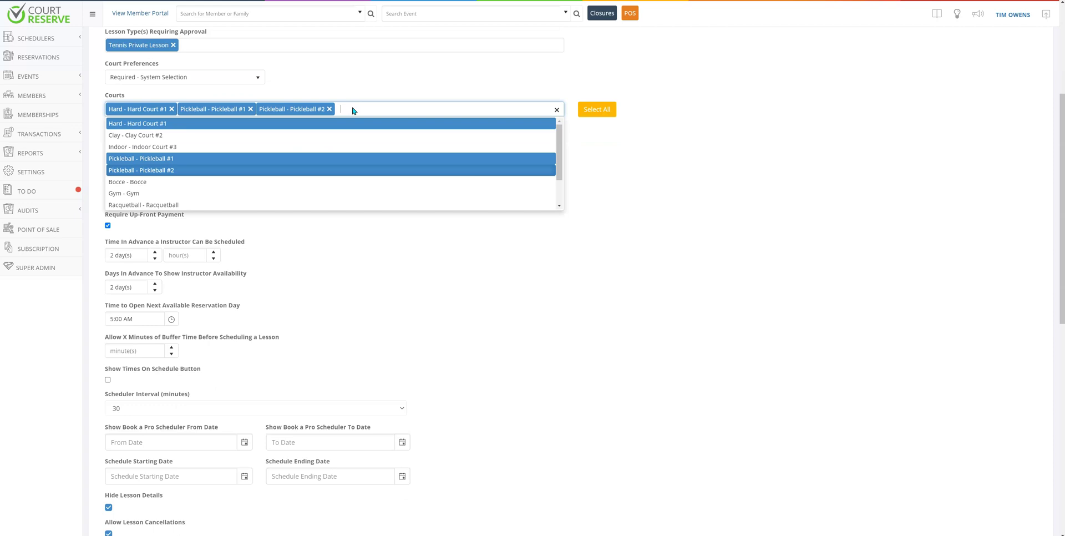
left_click(337, 82)
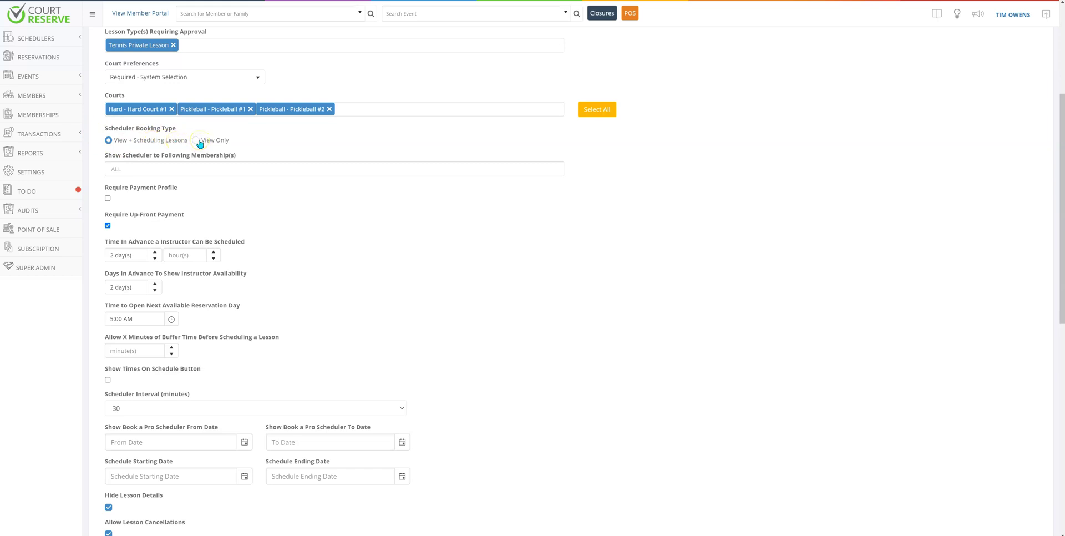
- Review the scheduler's membership visibility, payment requirements, advance scheduling limits and buffer time settings
left_click(187, 169)
left_click(254, 155)
left_click(376, 192)
scroll(327, 222, "down", 1)
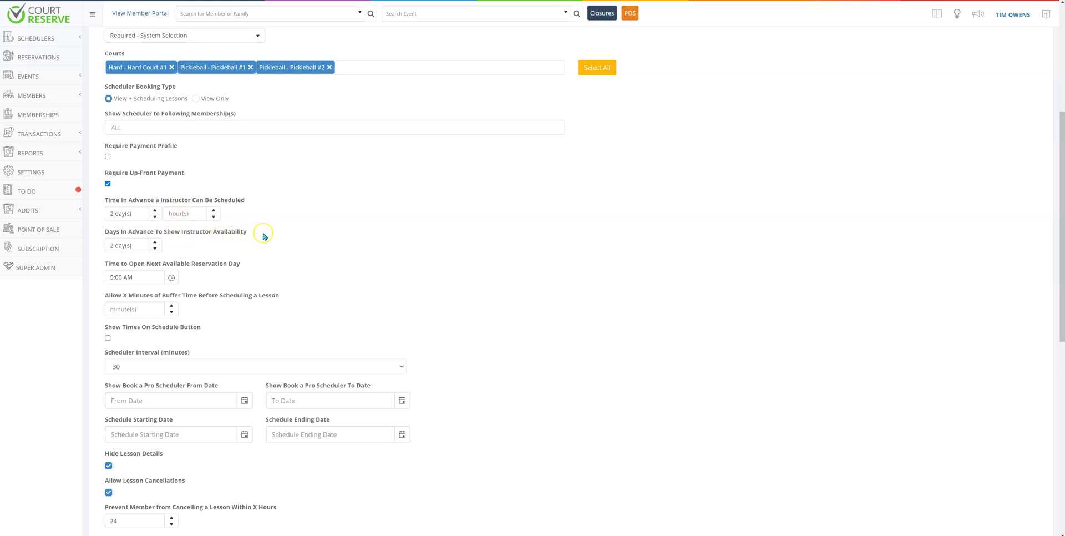
scroll(281, 194, "down", 1)
scroll(281, 195, "down", 2)
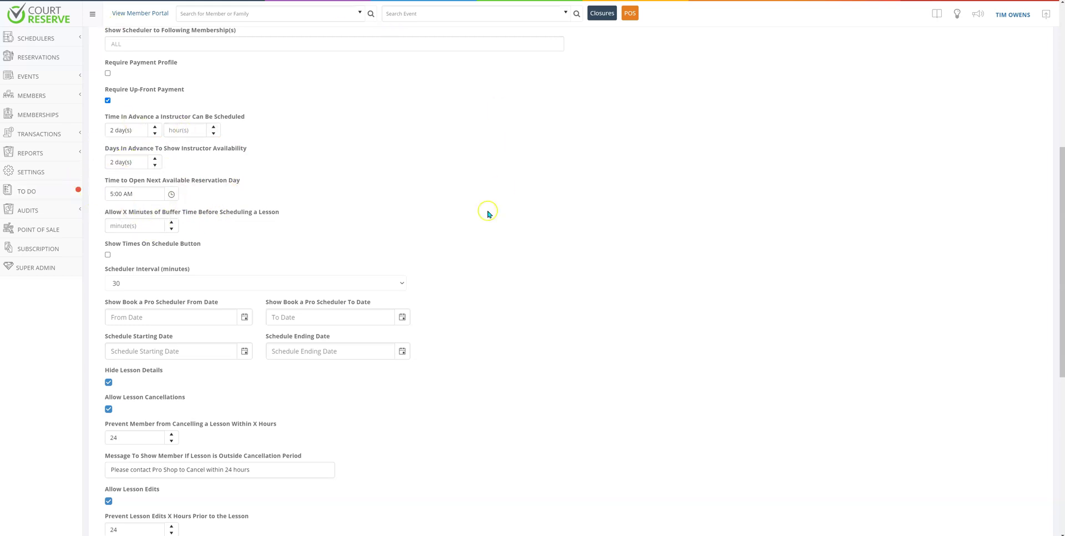
scroll(452, 235, "down", 1)
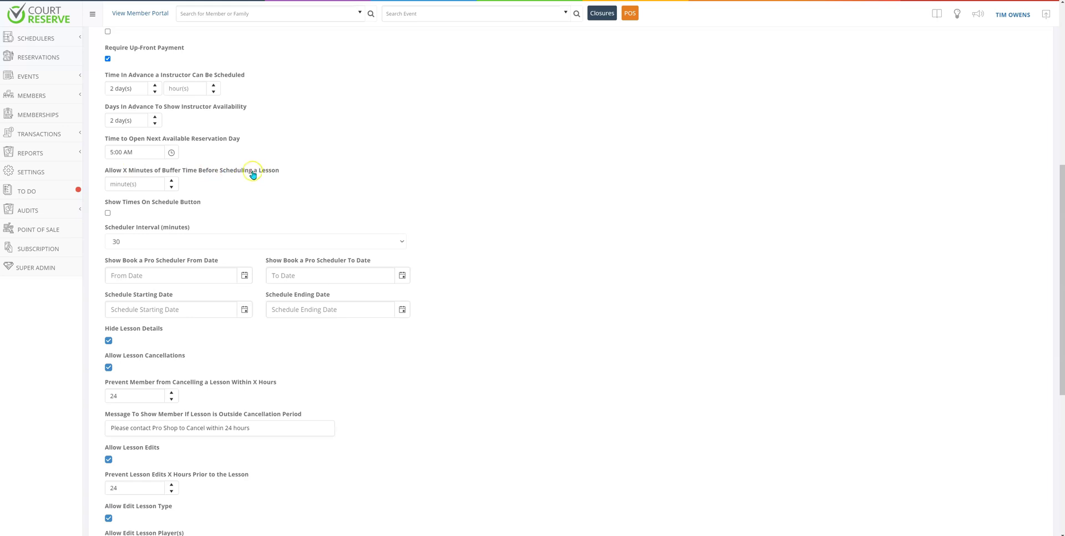
- Examine the scheduler interval choices and the display and schedule date range settings for the Tennis and Pickleball Lessons scheduler
scroll(228, 188, "down", 2)
left_click(153, 158)
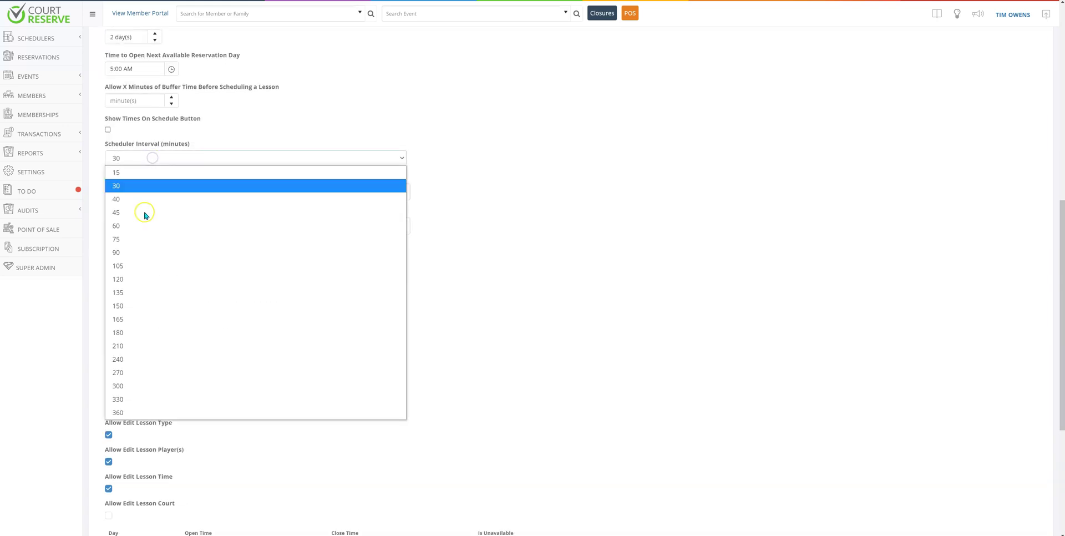
left_click(210, 130)
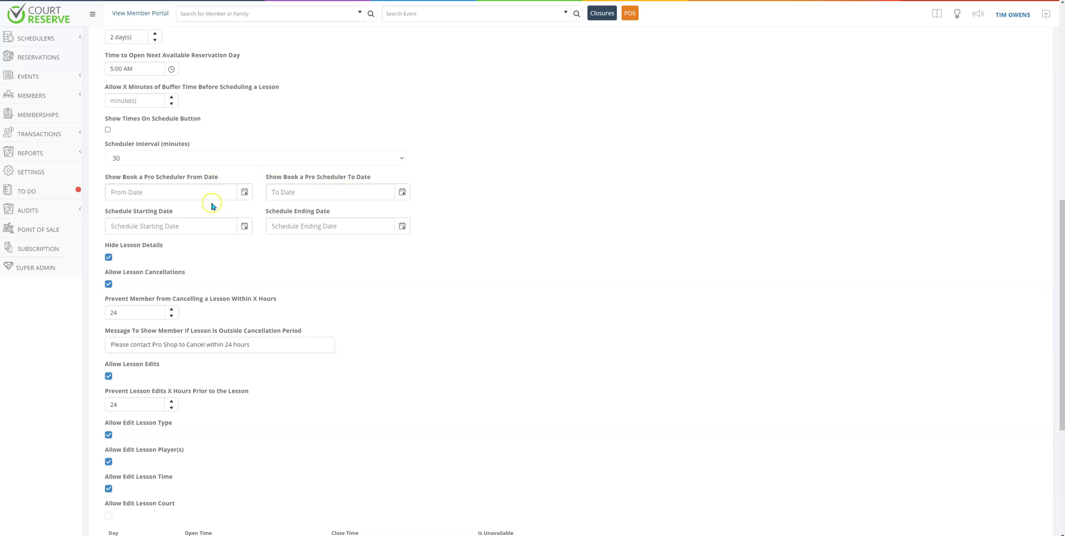
scroll(225, 191, "down", 2)
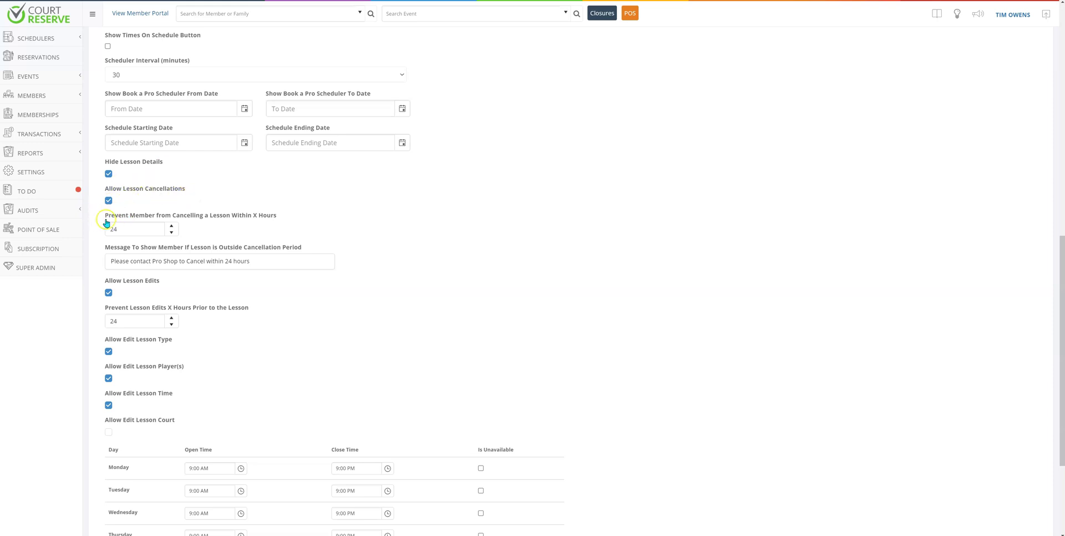
- Review the scheduler's cancellation time limit, its outside-cancellation-period message, the lesson edit permissions and the daily opening hours
left_click_drag(106, 216, 307, 223)
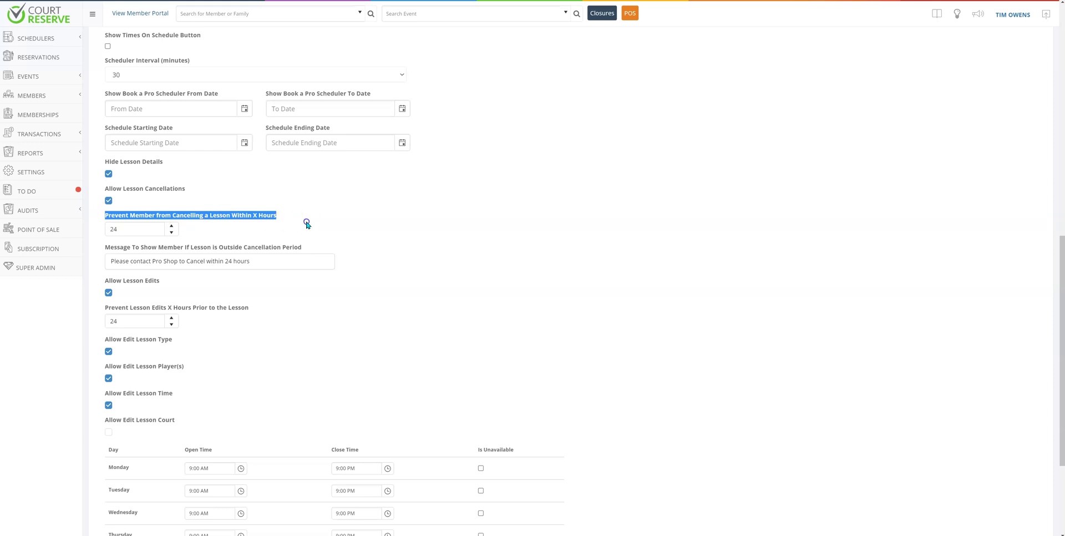
scroll(328, 219, "down", 2)
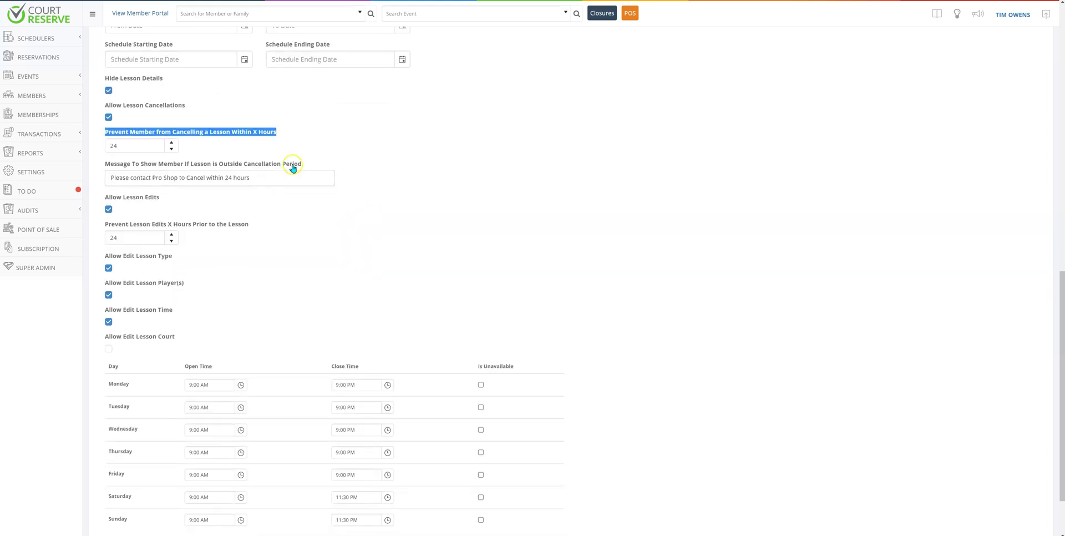
left_click_drag(305, 164, 99, 163)
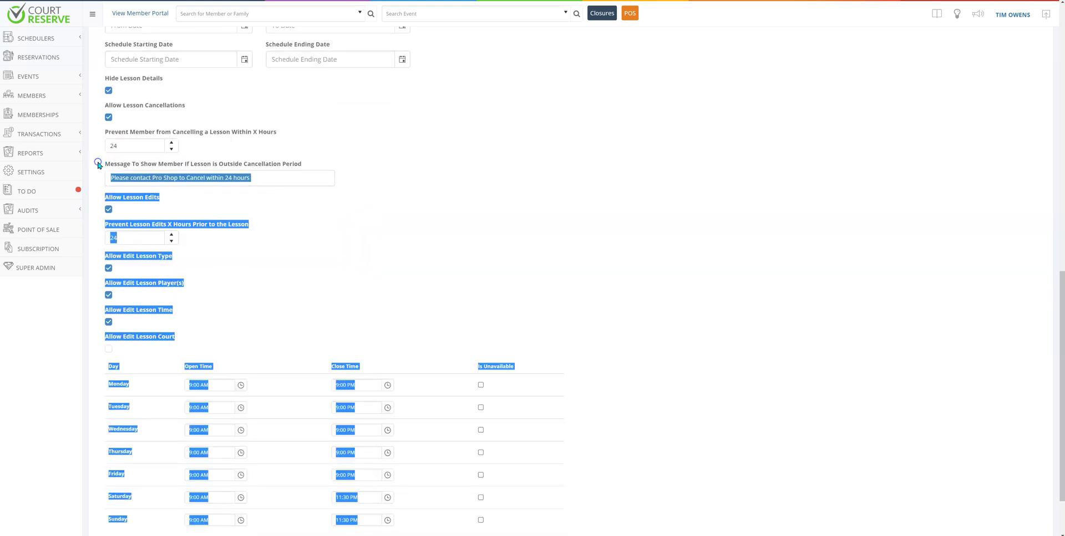
left_click(228, 202)
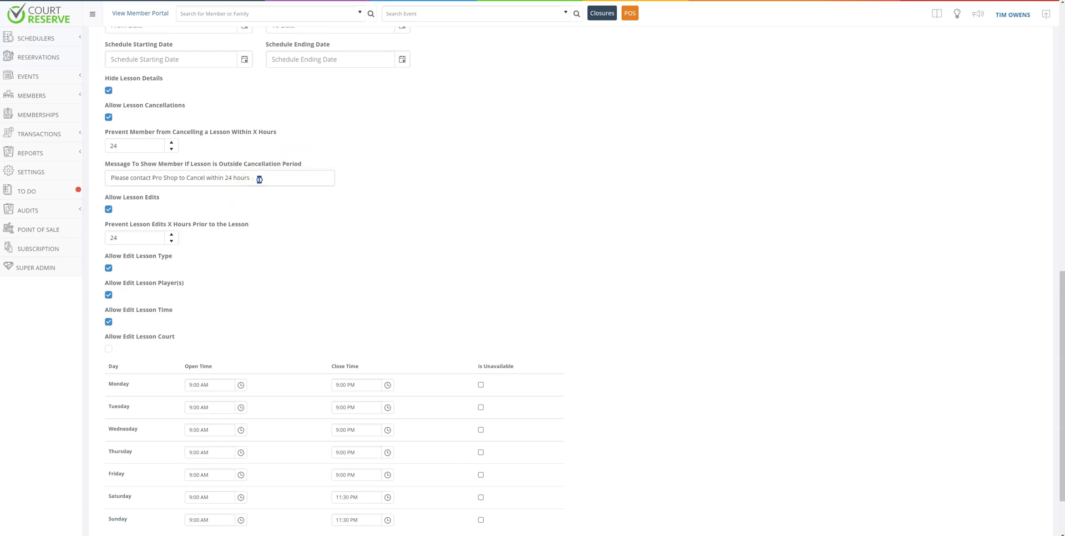
left_click_drag(255, 177, 102, 176)
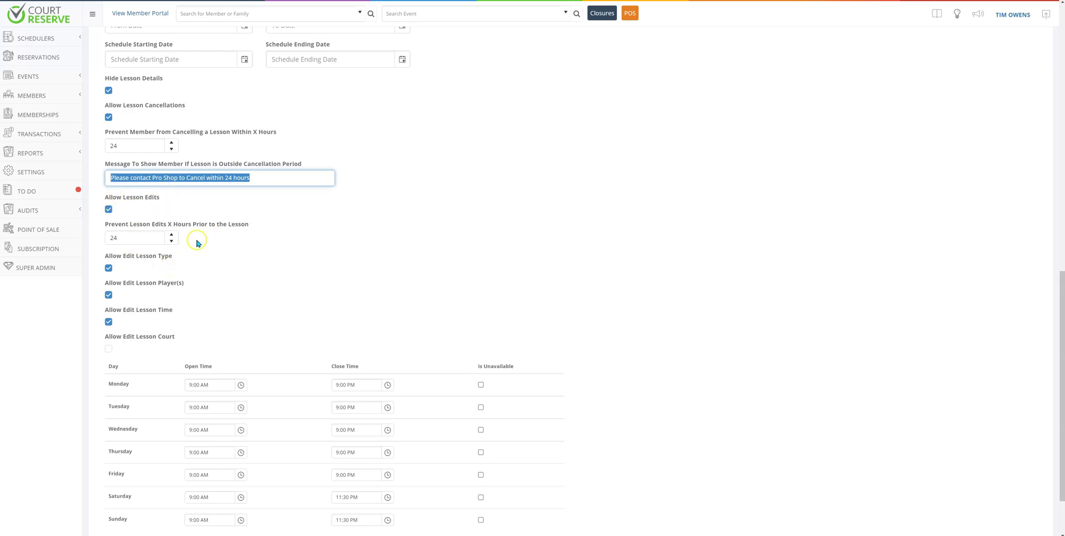
scroll(198, 242, "down", 1)
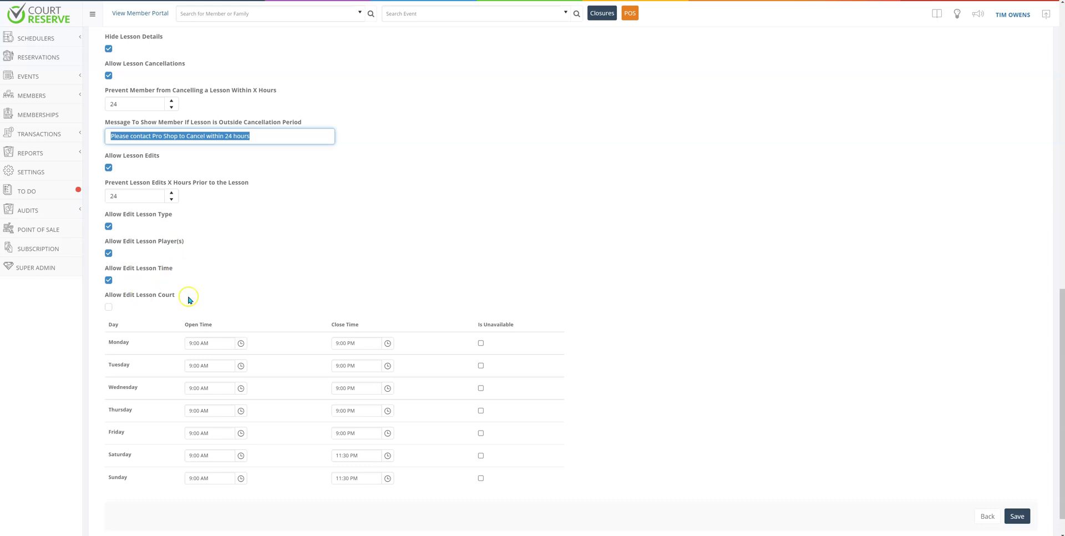
scroll(433, 198, "down", 1)
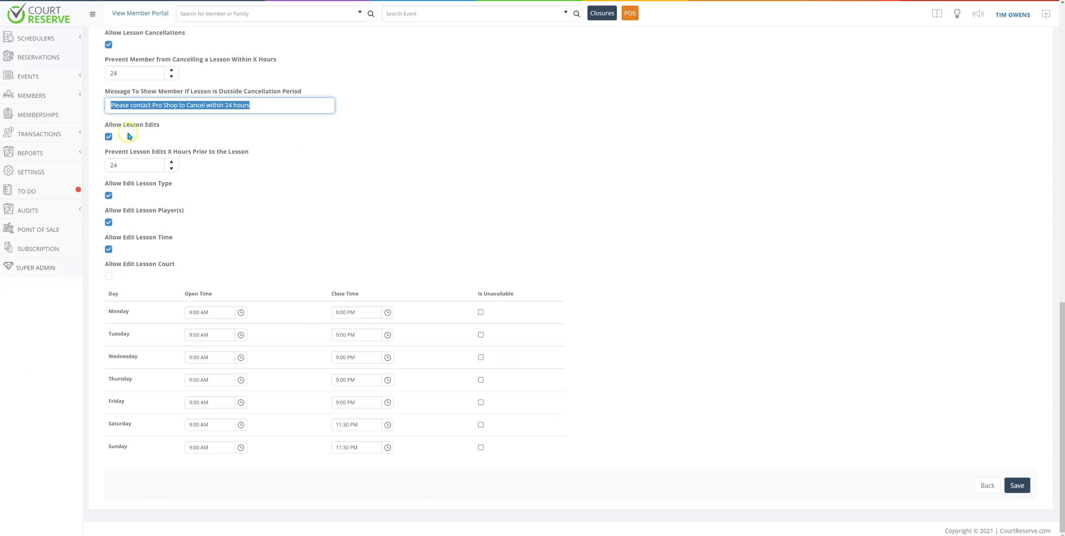
- Return to Book a Pro Setup and open the Fitness Lessons scheduler for editing
scroll(122, 201, "up", 9)
scroll(122, 202, "up", 4)
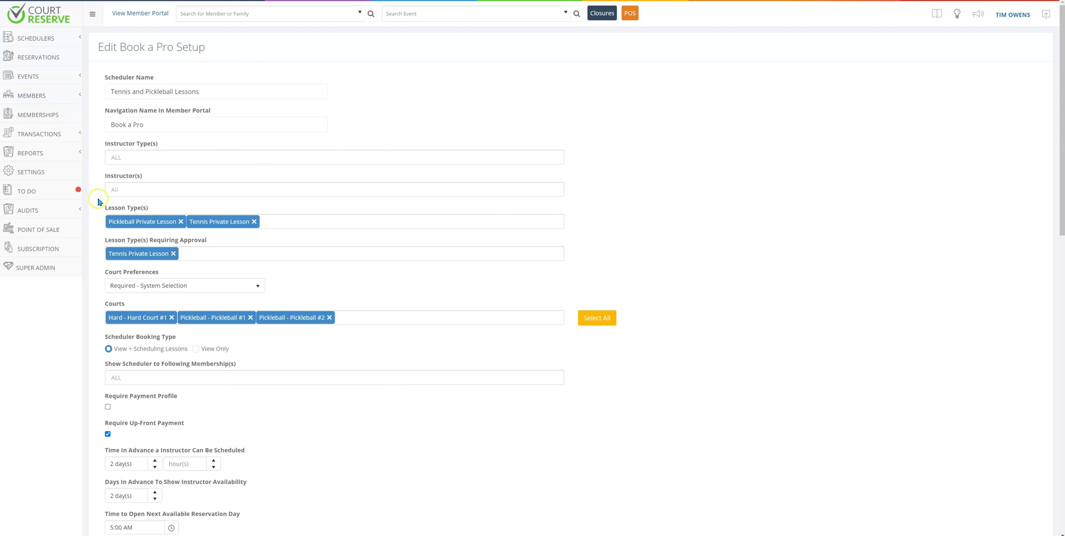
left_click(52, 174)
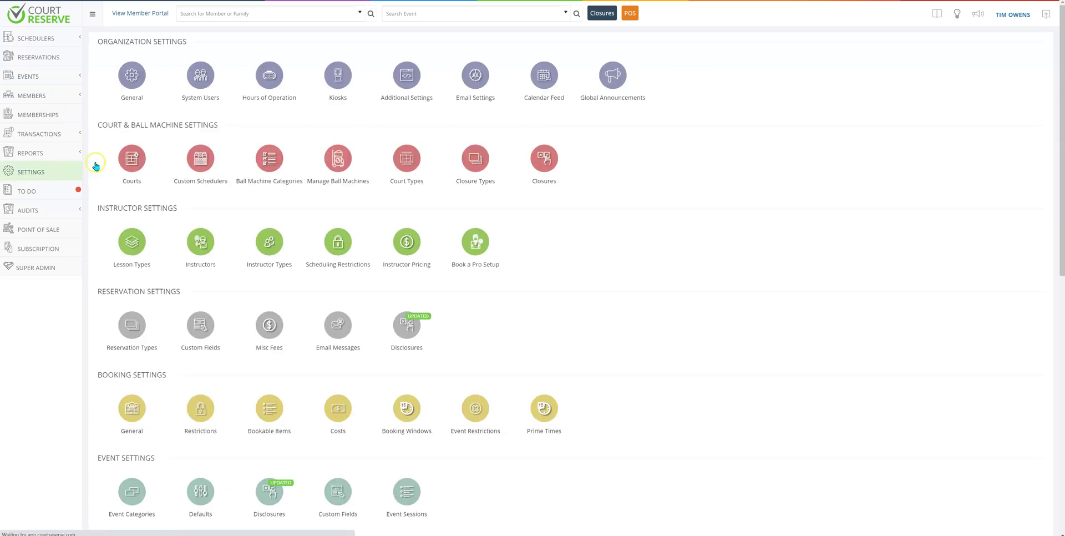
left_click(475, 240)
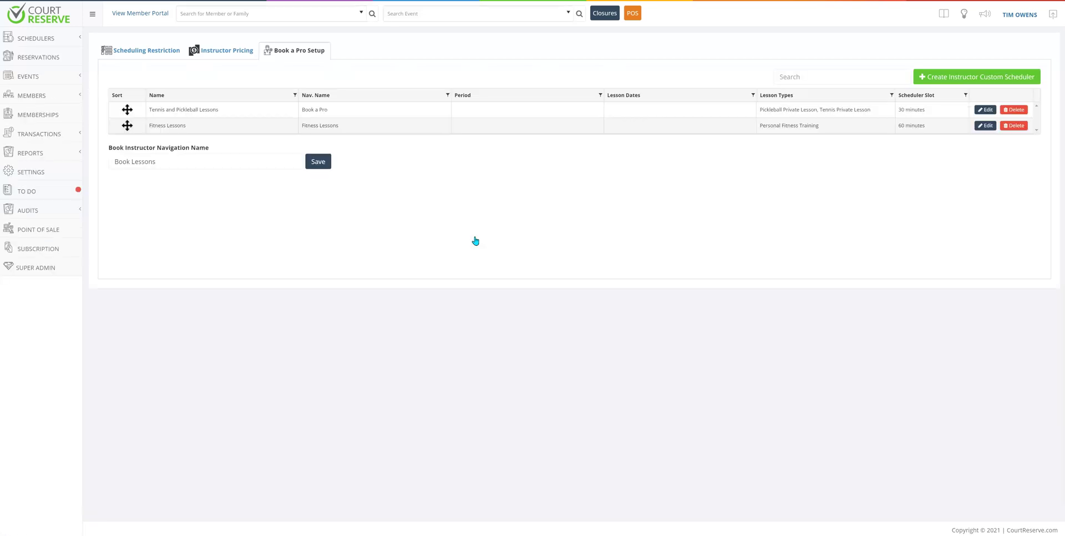
left_click(985, 123)
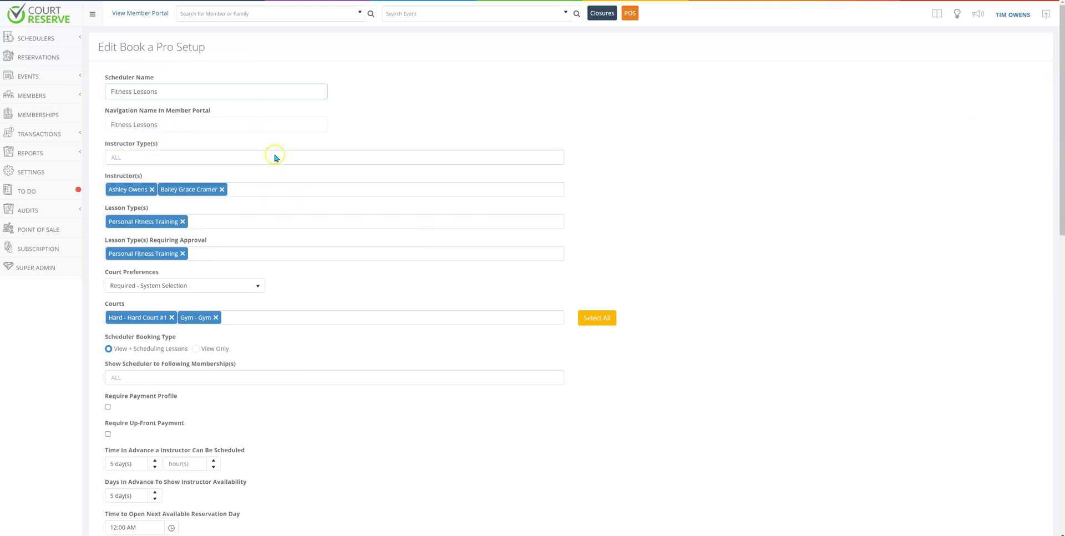
- Review the Fitness Lessons scheduler's instructors, lesson types requiring approval, courts and advance scheduling limits
scroll(252, 197, "down", 1)
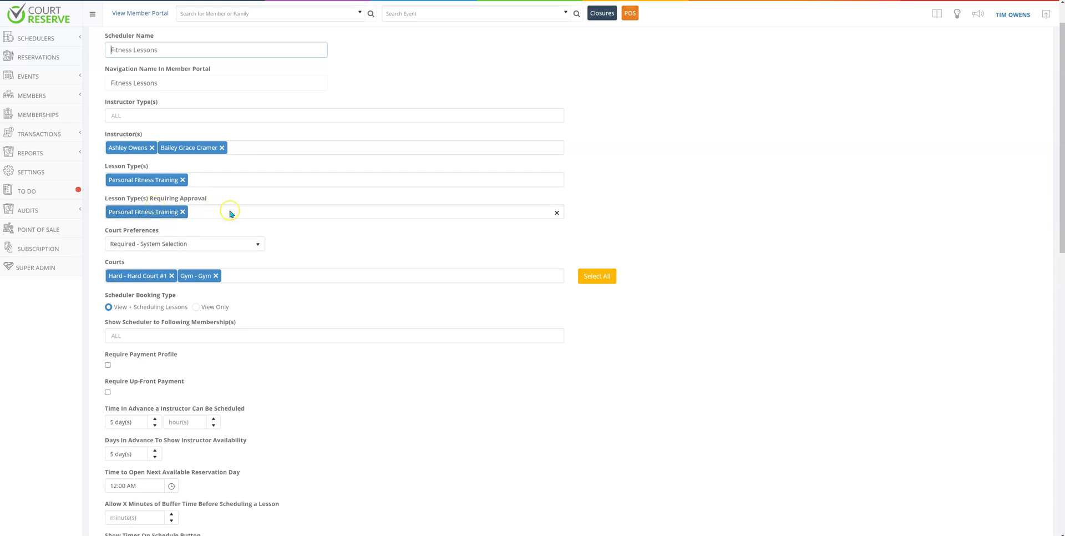
scroll(261, 190, "down", 3)
scroll(277, 183, "down", 7)
scroll(573, 165, "up", 5)
- Check the Book Lessons navigation entries in the member portal and return to the admin panel
left_click(127, 14)
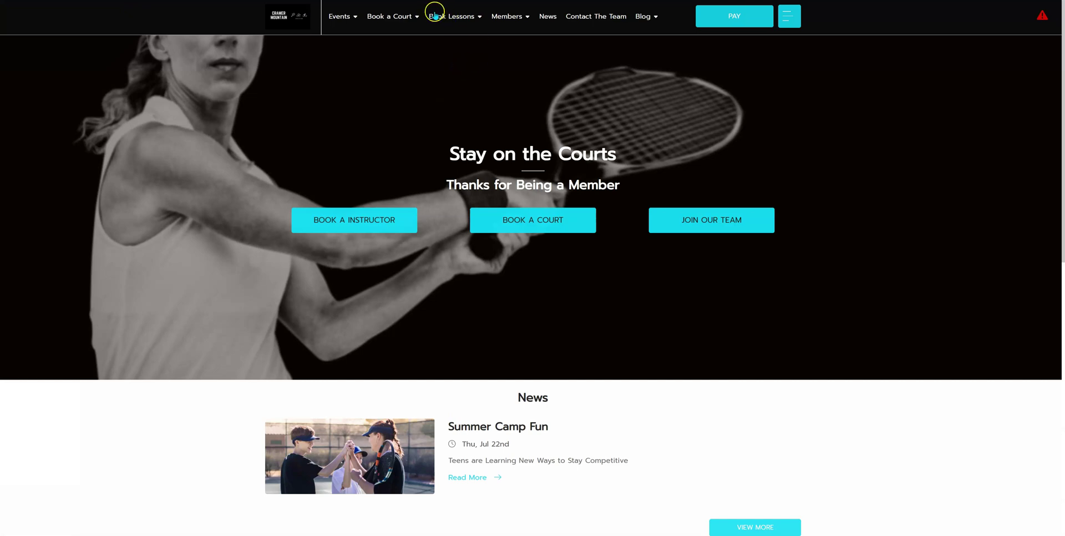
mouse_move(439, 16)
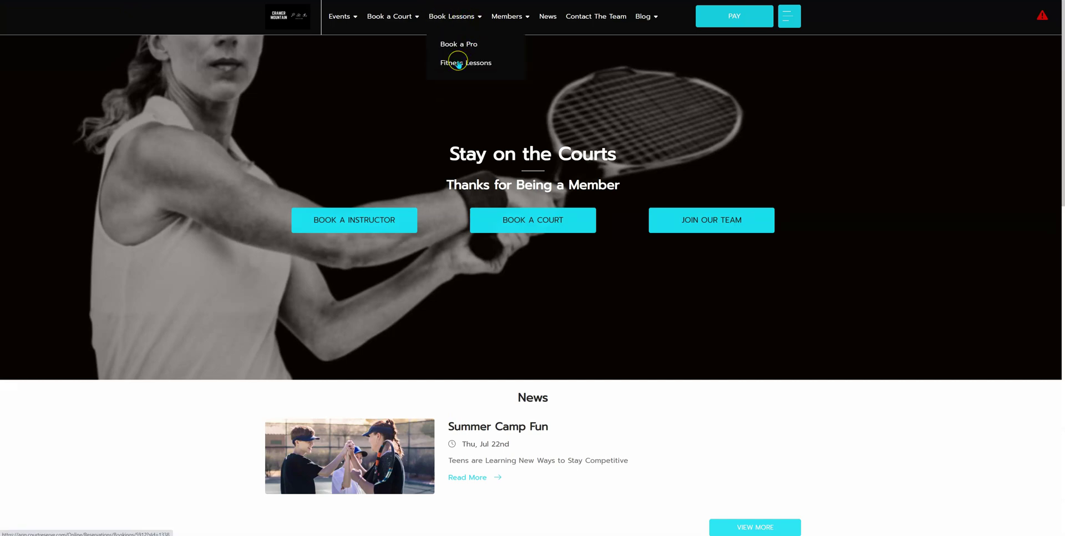
left_click(789, 16)
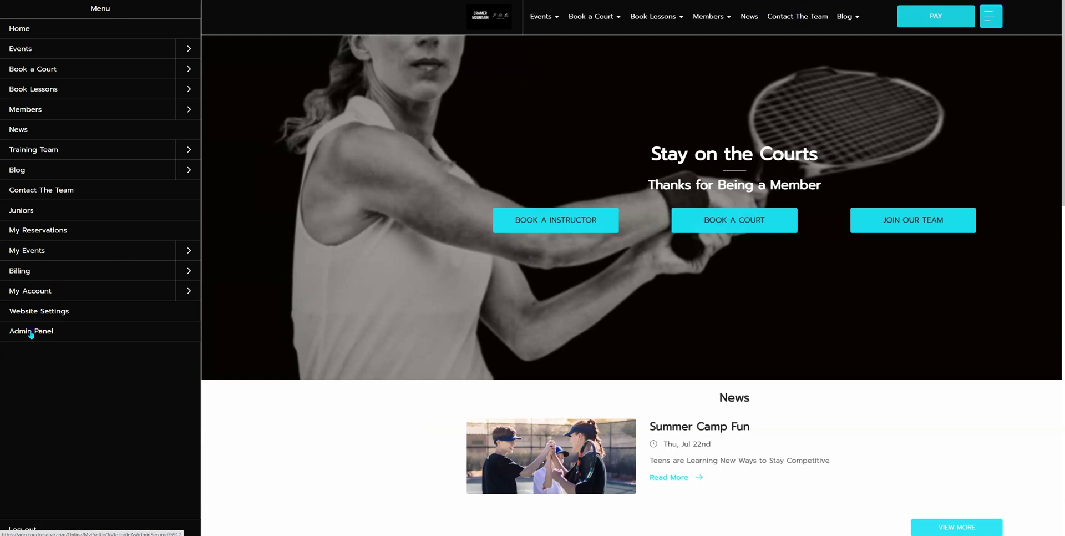
left_click(31, 333)
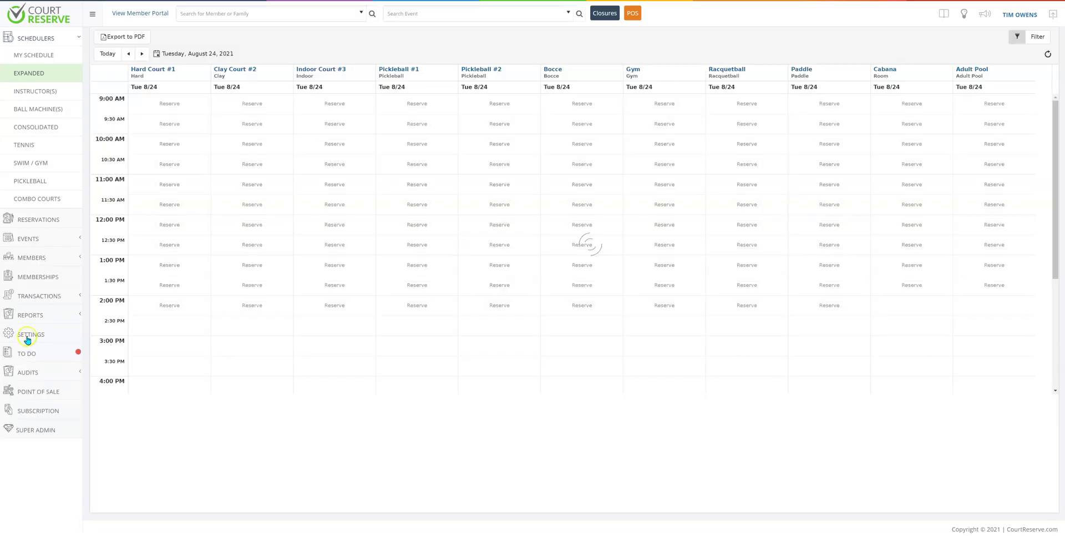
- Open the system users list in the settings and edit the first listed instructor
left_click(24, 334)
left_click_drag(86, 43, 166, 48)
left_click(201, 78)
scroll(328, 233, "down", 2)
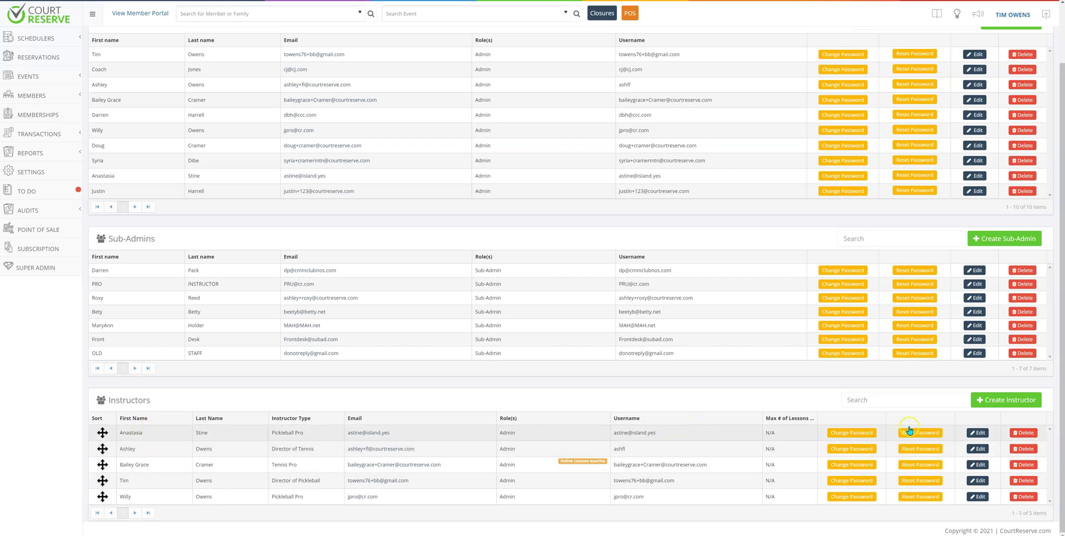
left_click(977, 432)
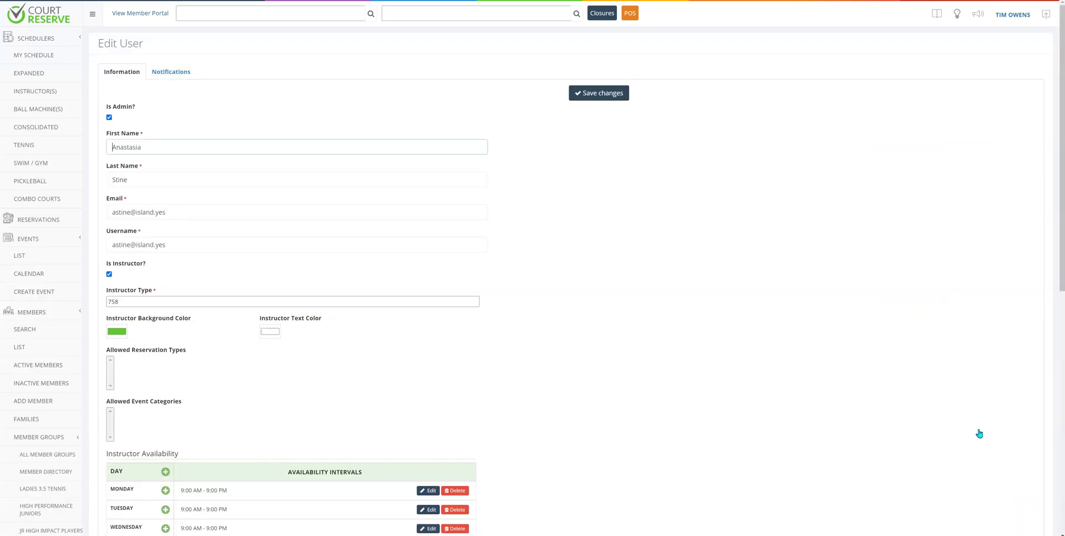
- Review the instructor's allowed lesson types, event categories, weekly availability intervals and upcoming unavailable times
scroll(530, 150, "down", 1)
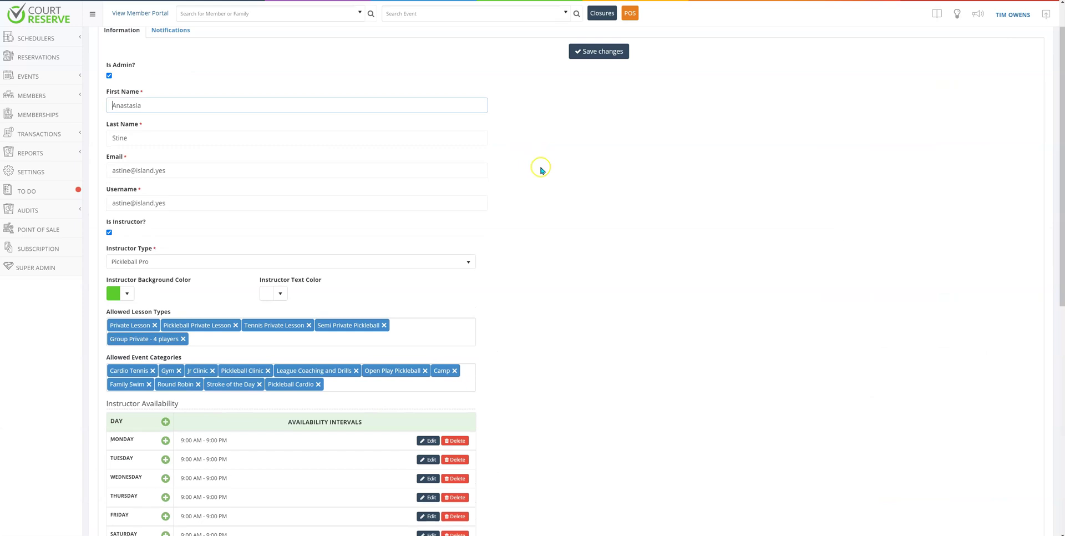
scroll(531, 167, "down", 5)
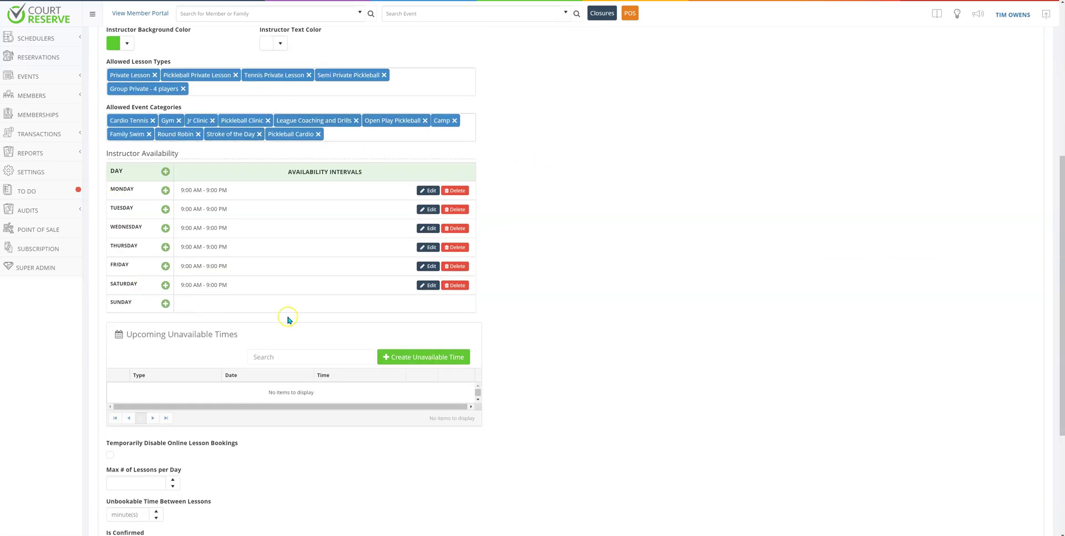
scroll(361, 151, "down", 4)
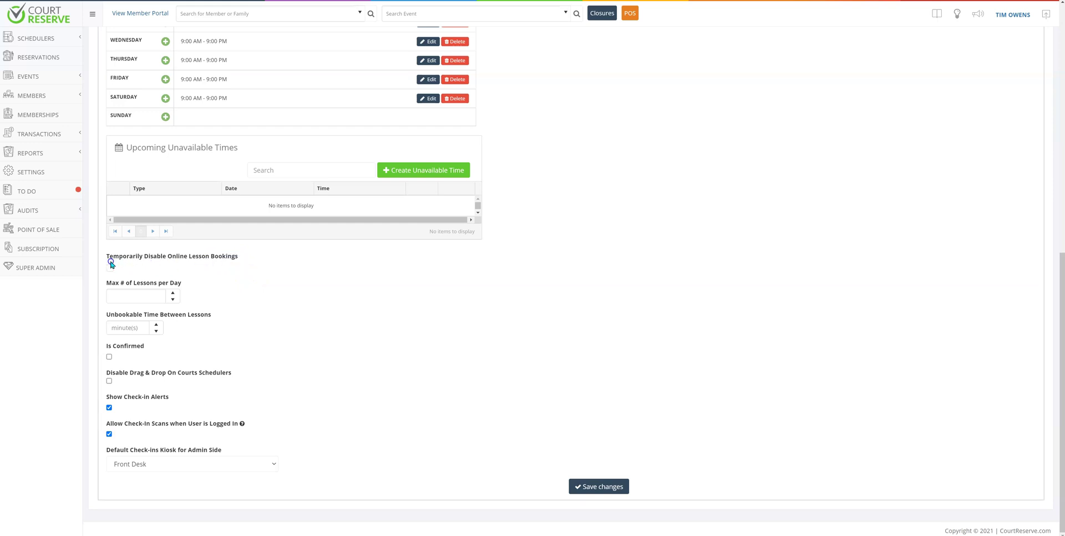
- Preview Temporarily Disable Online Lesson Bookings by turning it on and back off, and review the instructor's maximum lessons per day setting
left_click_drag(110, 263, 100, 261)
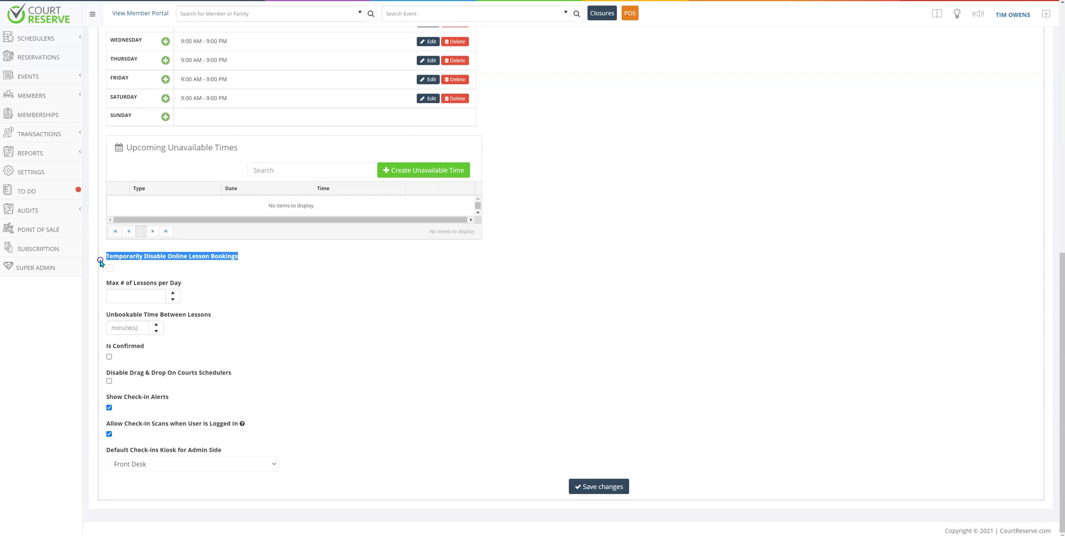
left_click_drag(103, 272, 301, 282)
left_click(290, 281)
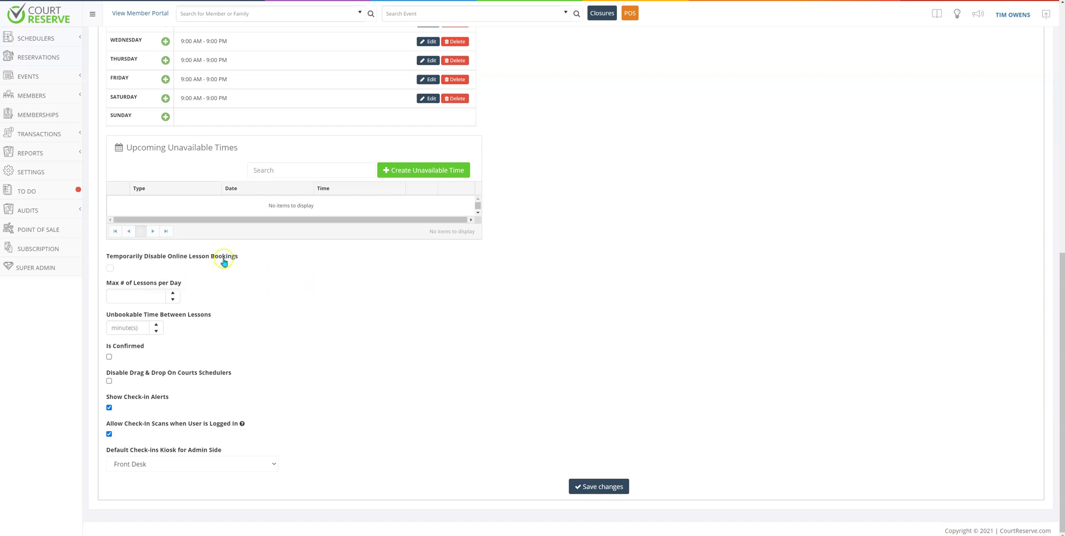
left_click(110, 268)
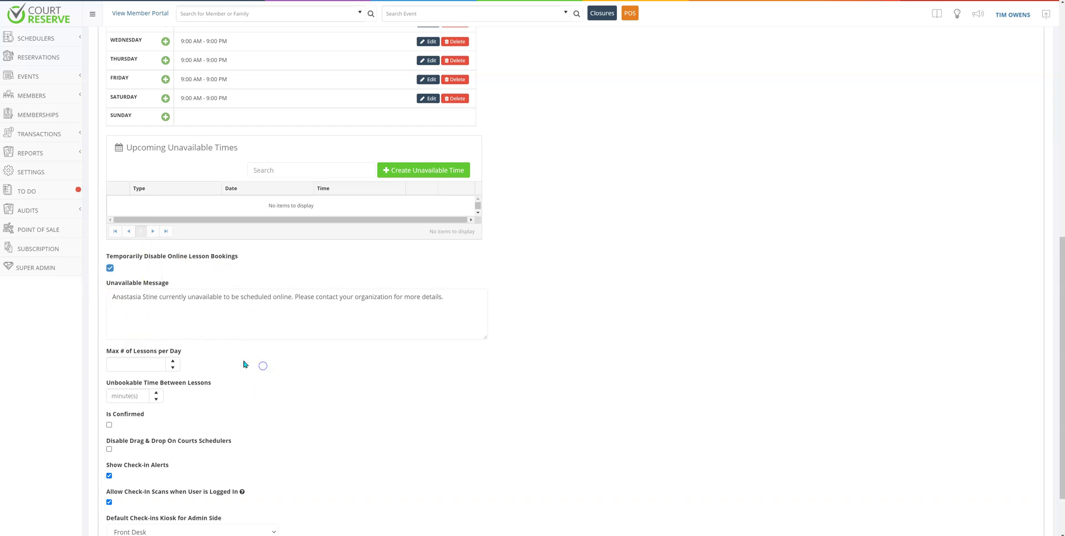
left_click(110, 269)
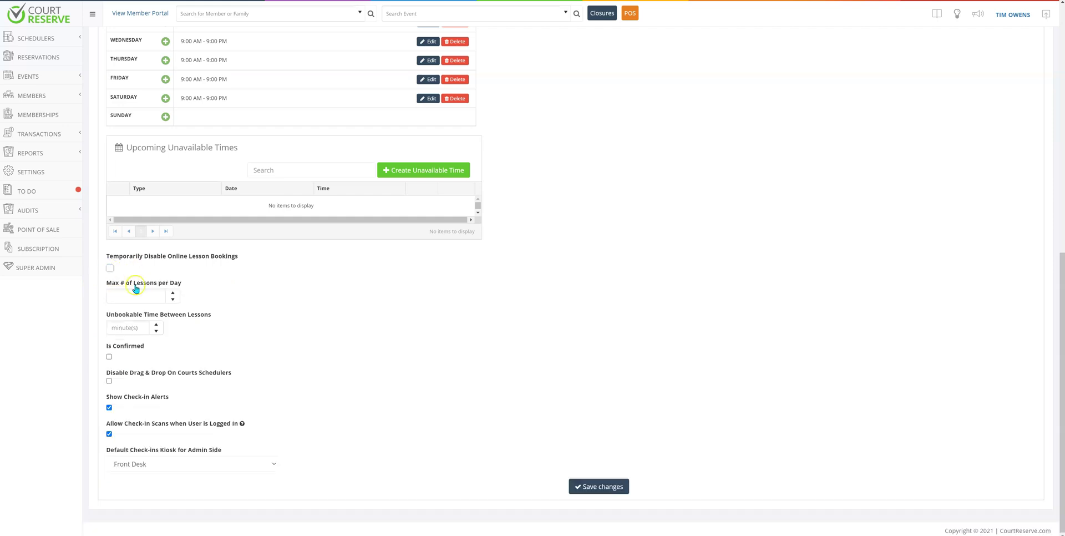
left_click_drag(184, 283, 103, 285)
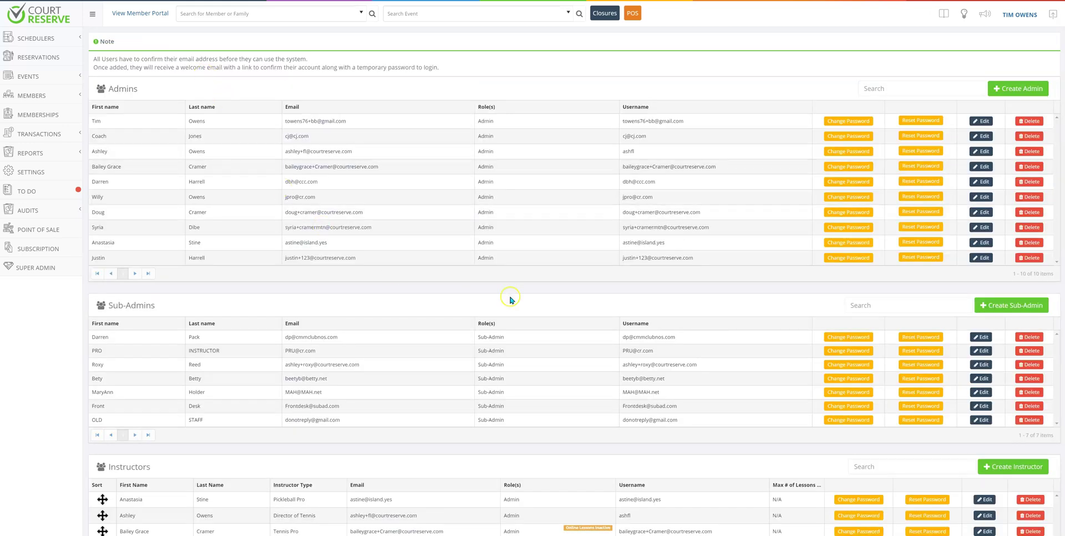
- Open the first listed sub-admin for editing and examine the Approval Permissions, including those for approving lessons
left_click(981, 337)
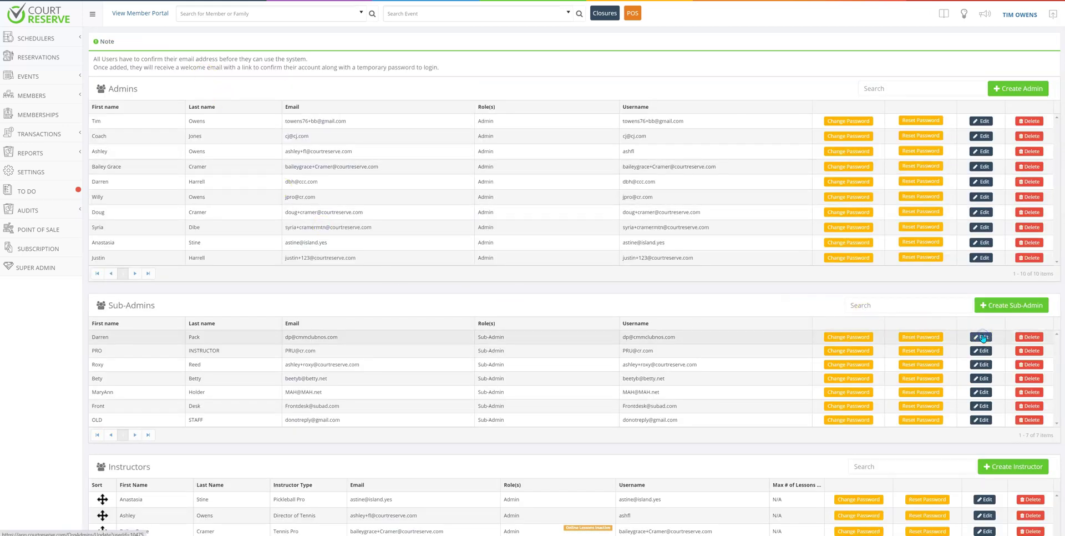
scroll(551, 299, "down", 6)
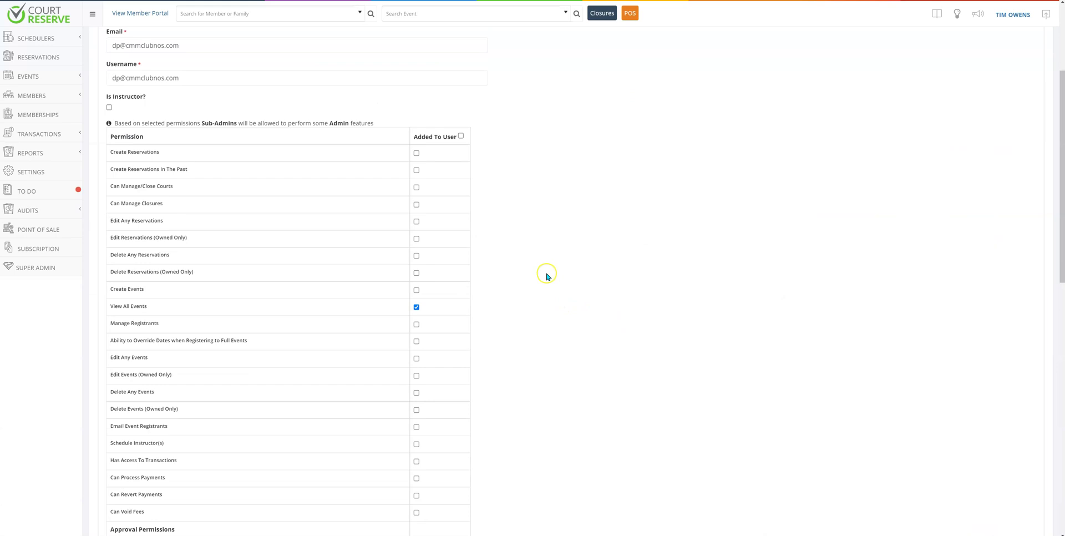
scroll(544, 272, "down", 4)
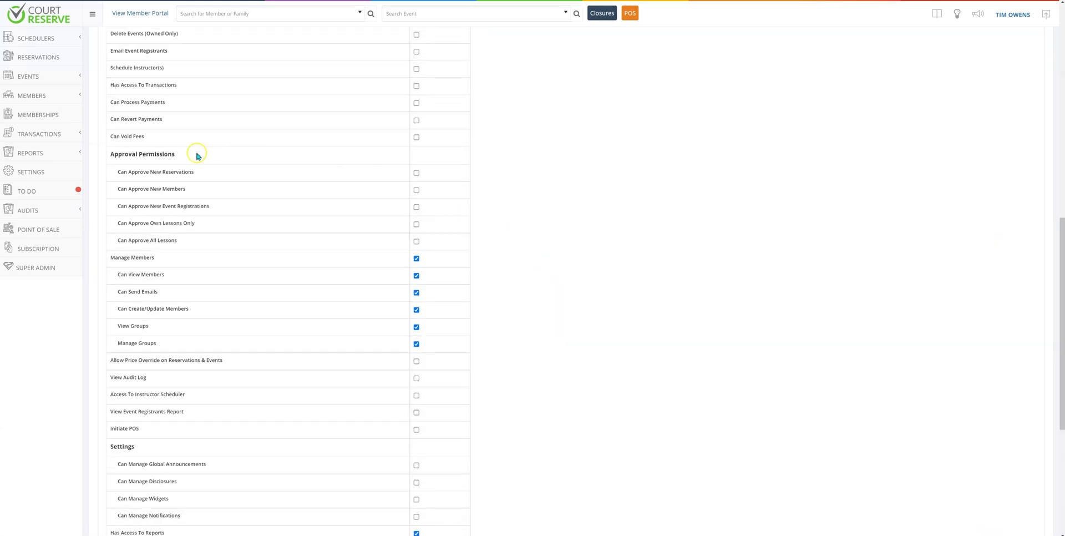
left_click_drag(165, 160, 103, 158)
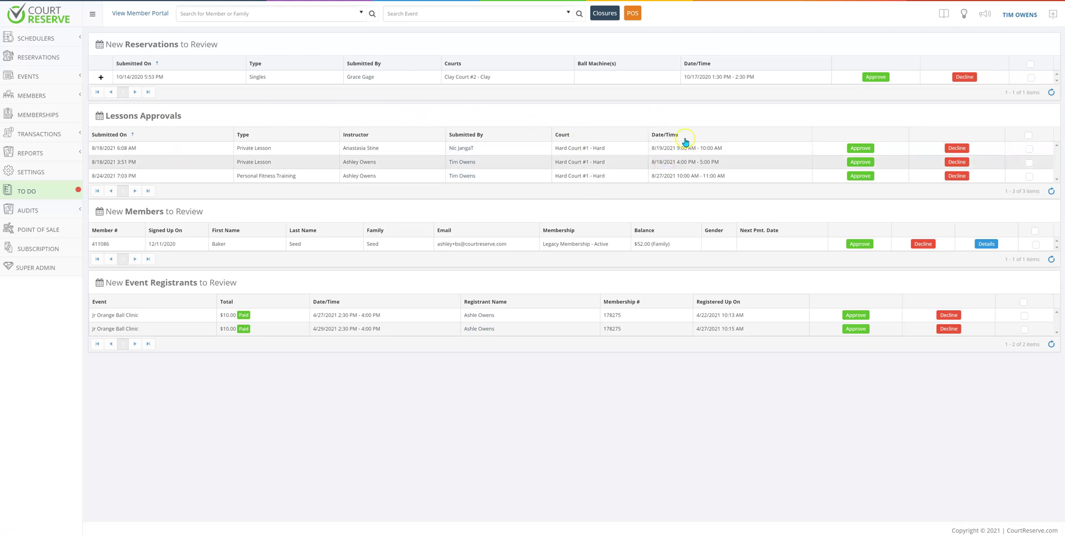
- Preview the approval and decline dialogs for the first pending request under Lessons Approvals, cancelling both
left_click(858, 149)
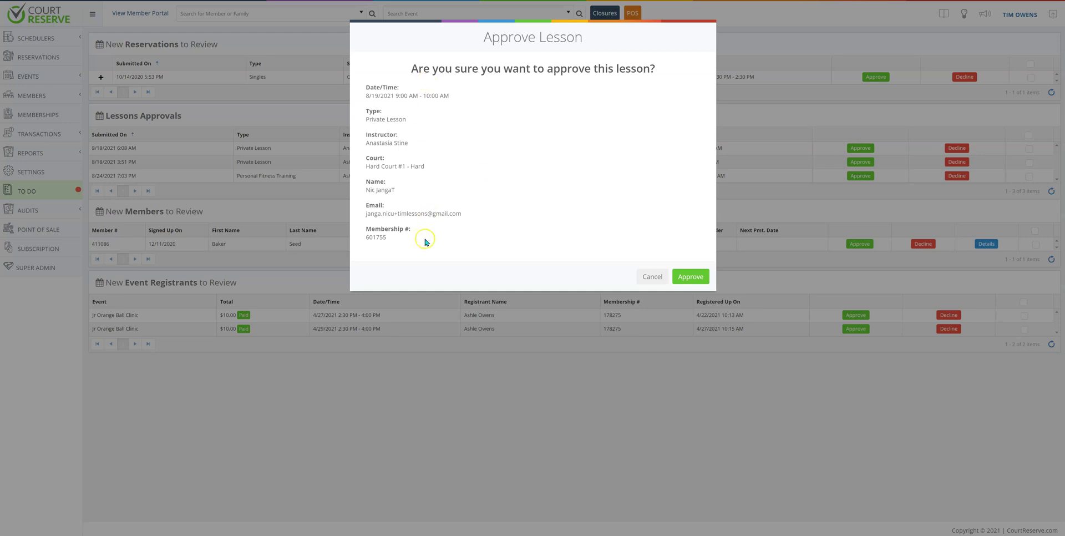
left_click(668, 277)
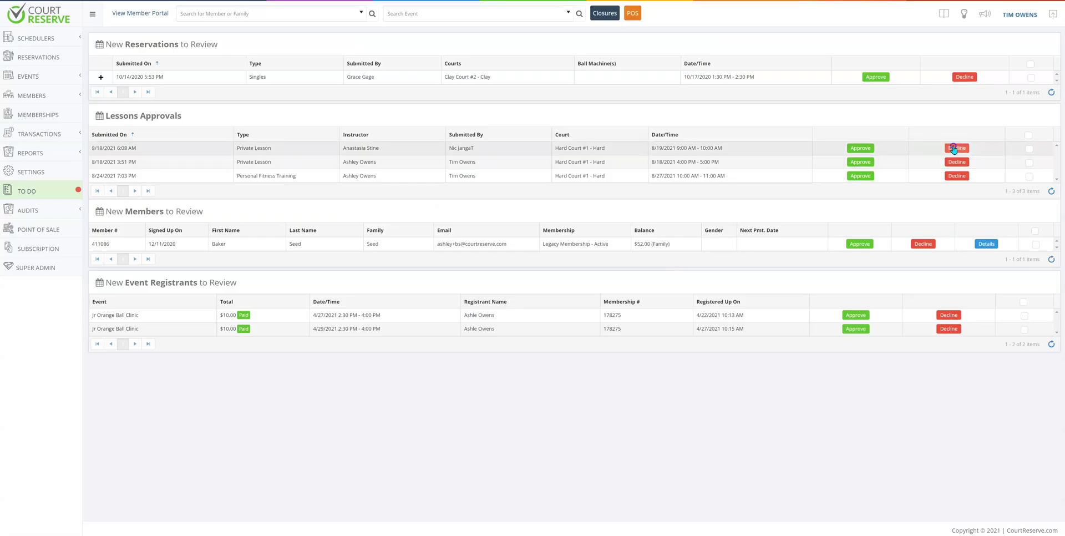
left_click(953, 149)
left_click(377, 104)
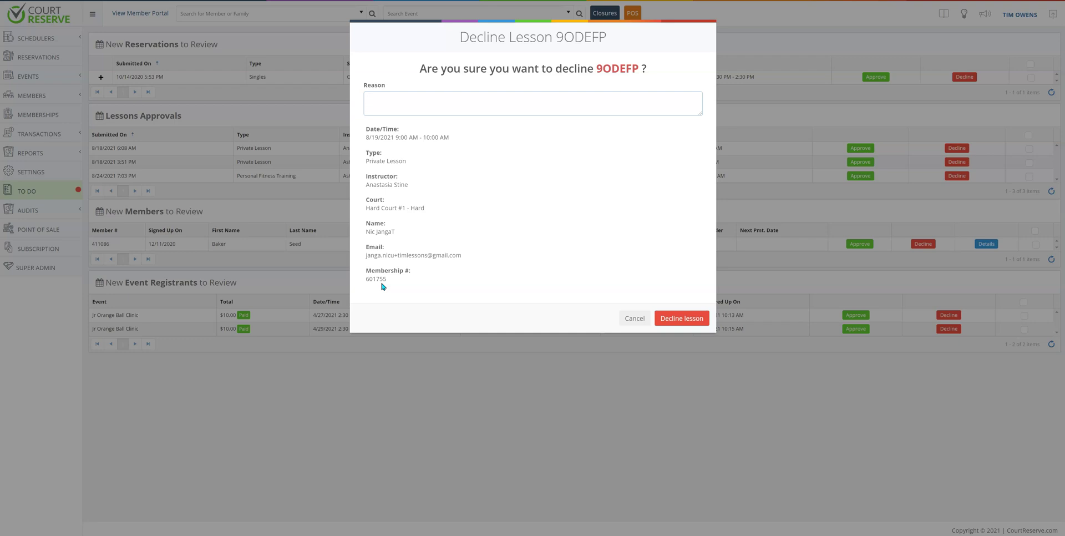
left_click(637, 319)
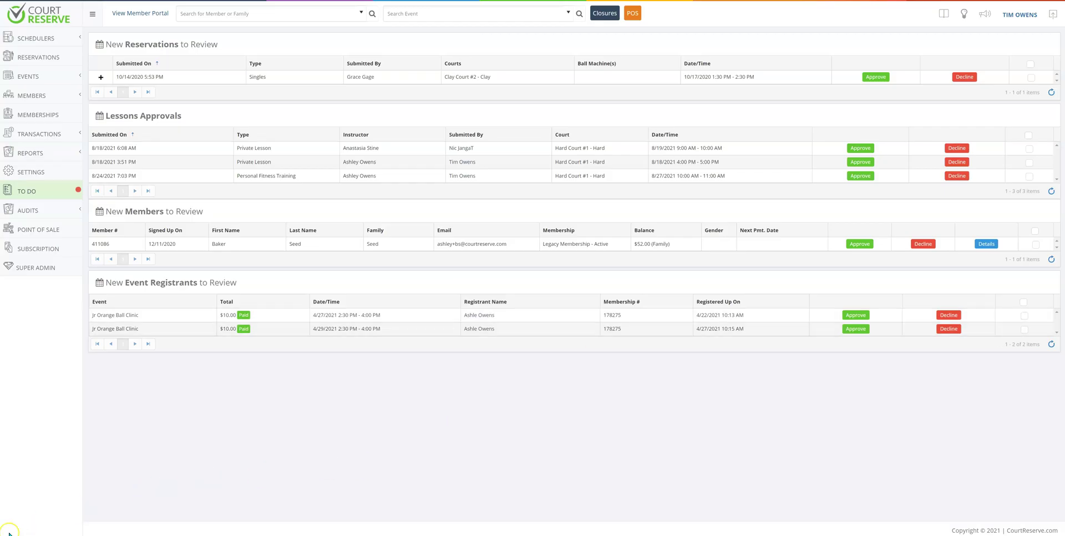